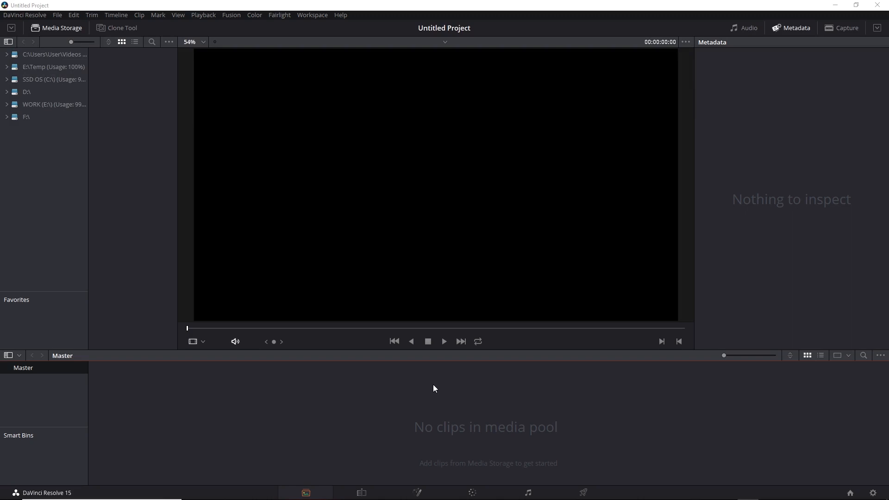
Step: Import AlexaLFProRes.mov from the Footage folder into the media pool
{"action": "right_click", "coordinate": [169, 389]}
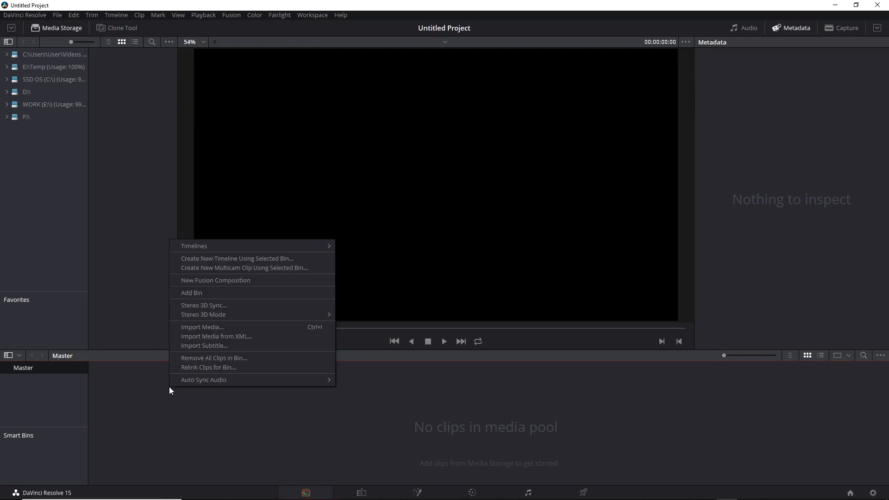
{"action": "left_click", "coordinate": [192, 326]}
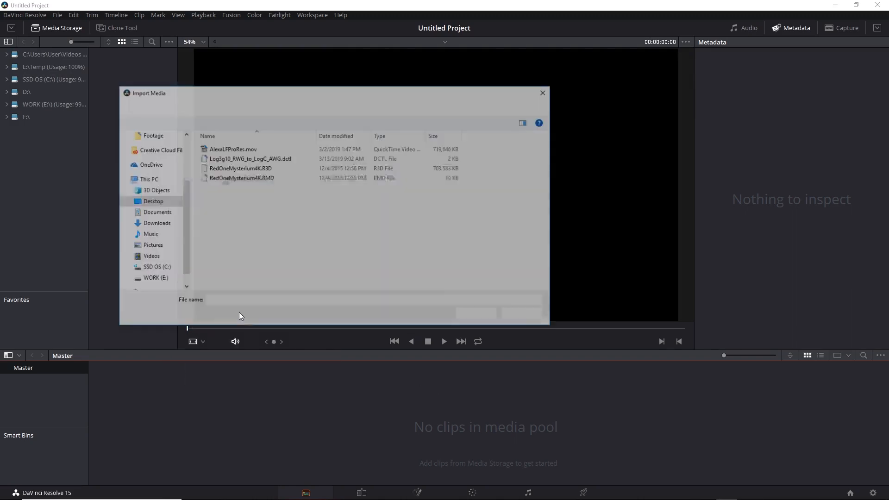
{"action": "left_click", "coordinate": [243, 149]}
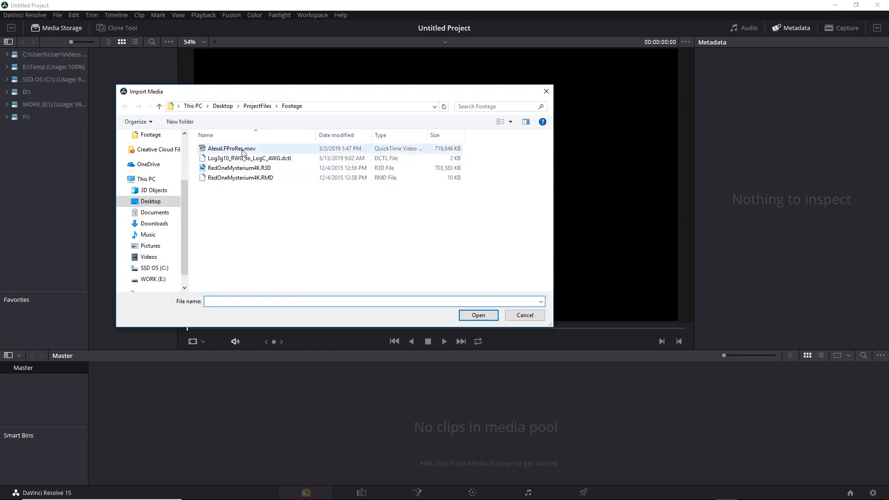
{"action": "left_click", "coordinate": [478, 315]}
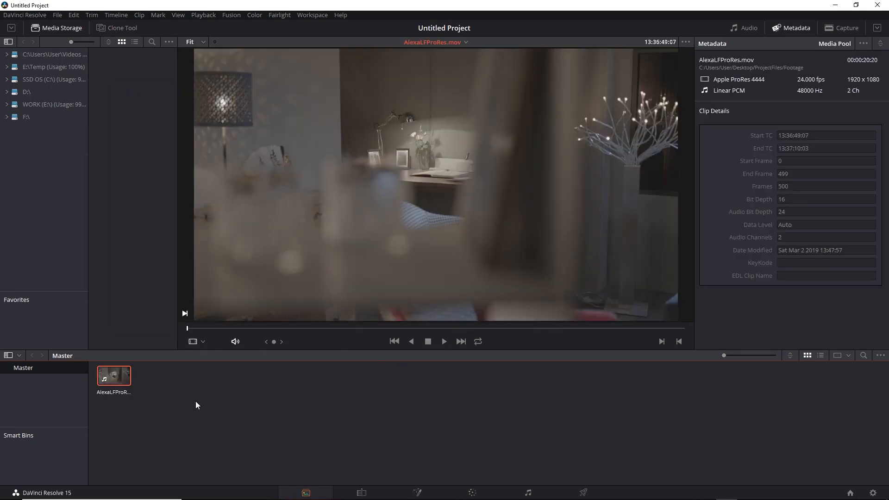
Step: Import RedOneMysterium4K.R3D from the Footage folder into the media pool and preview both clips in the viewer
{"action": "right_click", "coordinate": [196, 401]}
{"action": "left_click", "coordinate": [229, 342]}
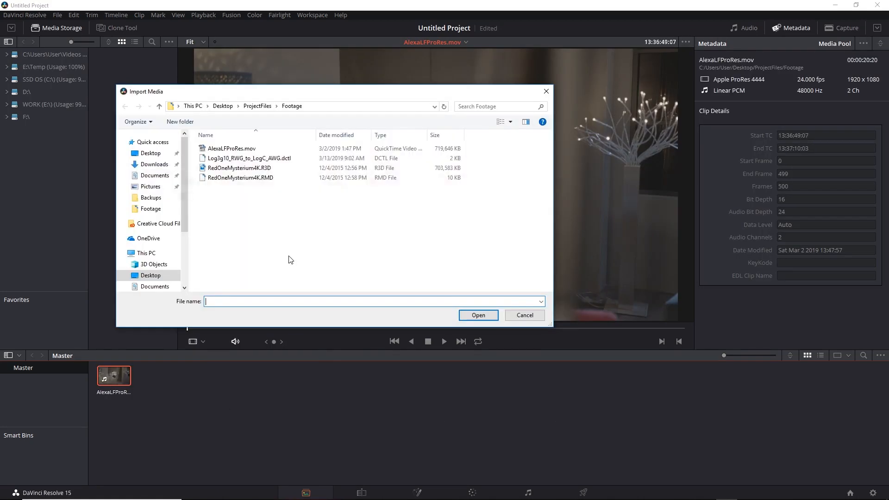
{"action": "left_click", "coordinate": [251, 169]}
{"action": "left_click", "coordinate": [477, 315]}
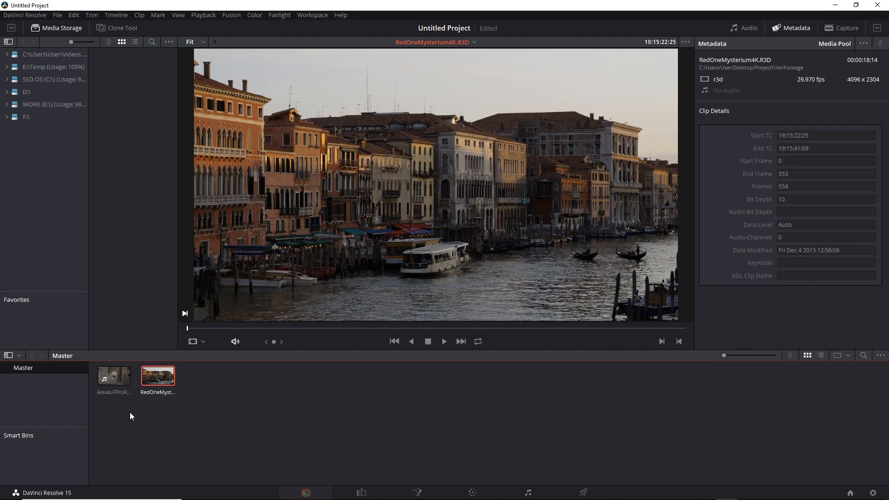
{"action": "left_click", "coordinate": [117, 379]}
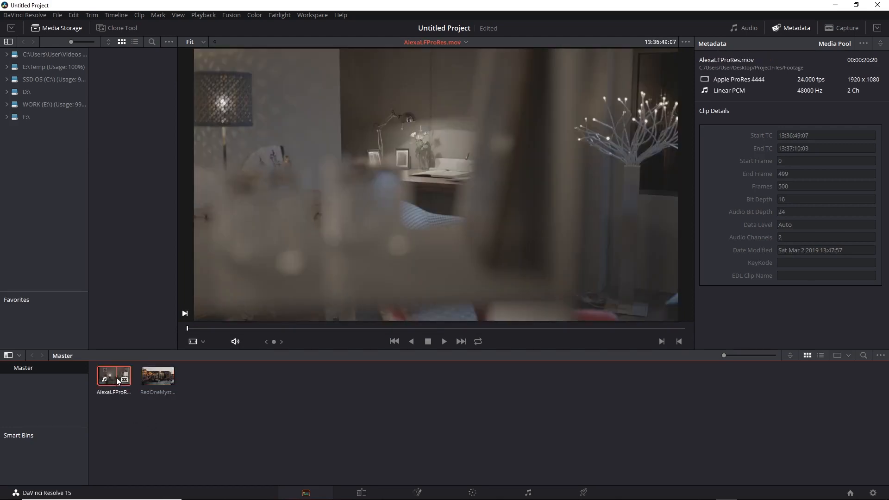
{"action": "left_click", "coordinate": [160, 377]}
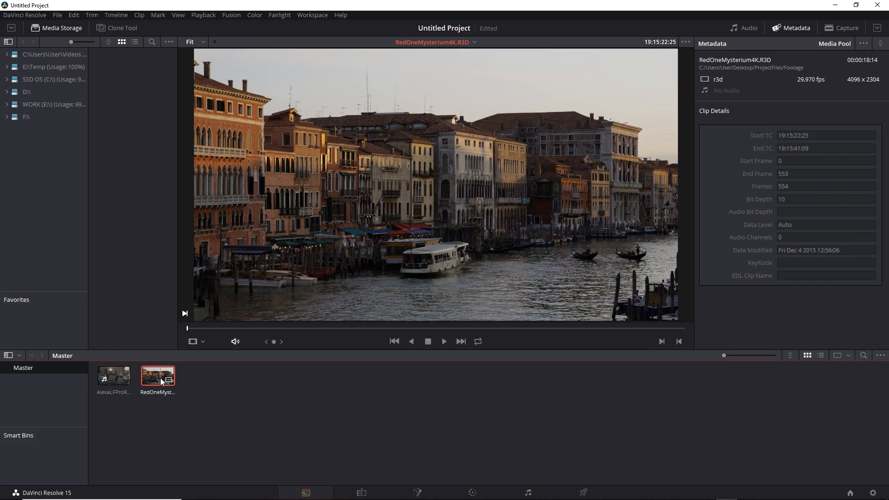
{"action": "mouse_move", "coordinate": [124, 381]}
Step: In the project's Camera RAW settings, set the RAW profile to RED and decode using Project
{"action": "left_click", "coordinate": [873, 493]}
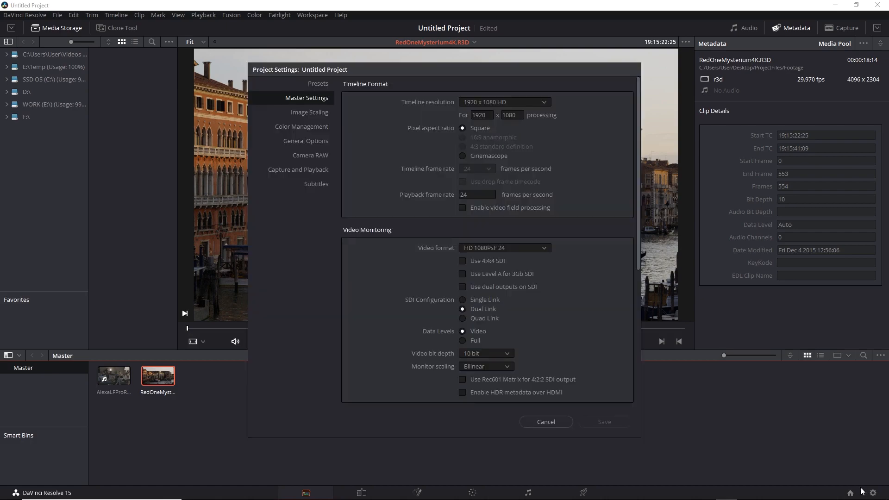
{"action": "left_click", "coordinate": [323, 160]}
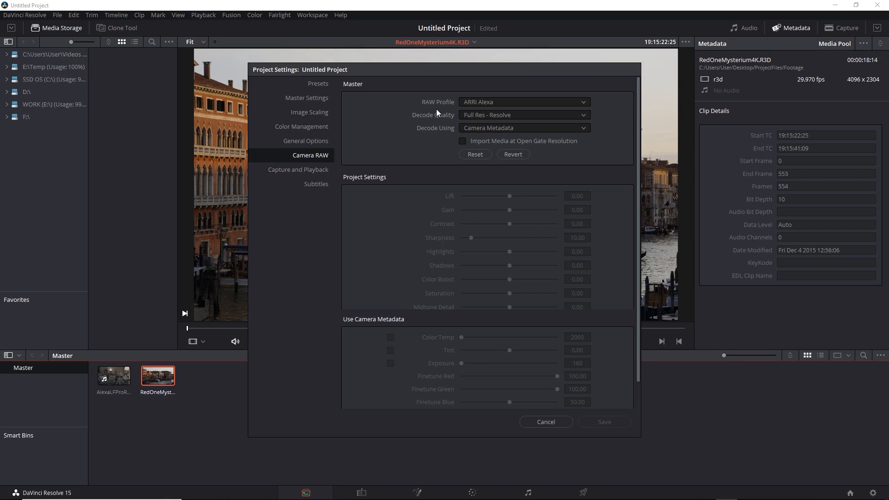
{"action": "left_click", "coordinate": [582, 100]}
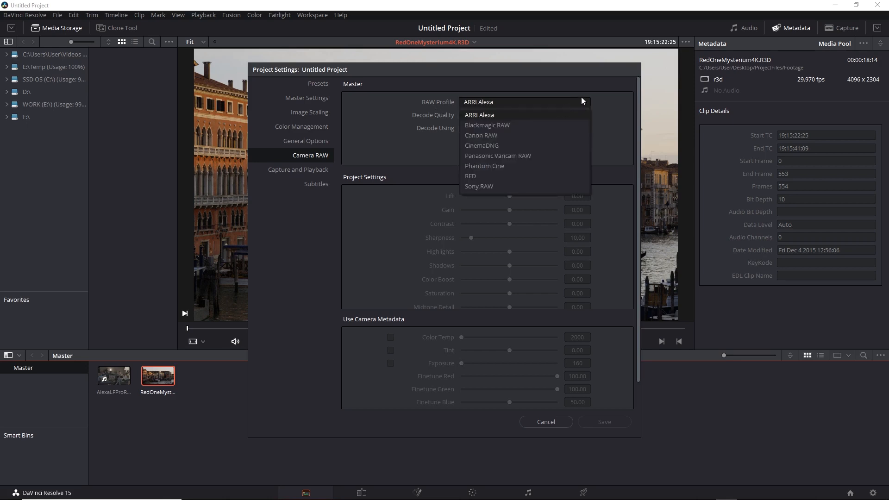
{"action": "left_click", "coordinate": [503, 178]}
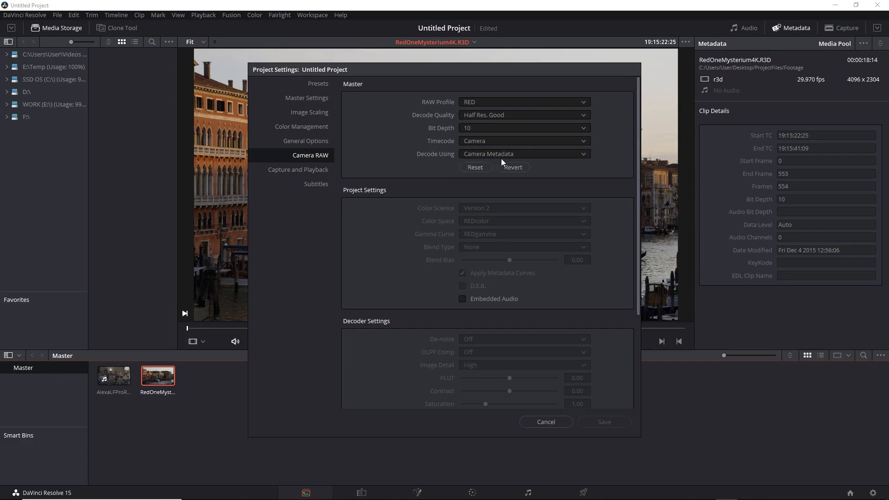
{"action": "left_click", "coordinate": [581, 154]}
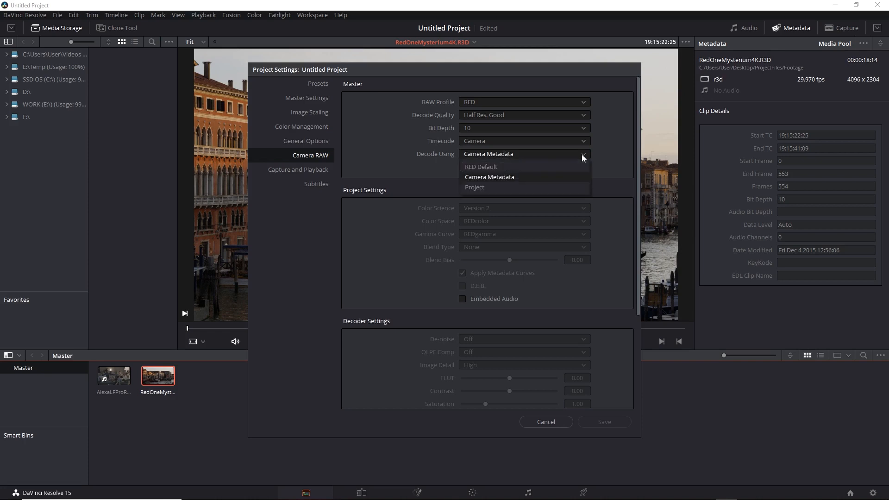
{"action": "left_click", "coordinate": [483, 187]}
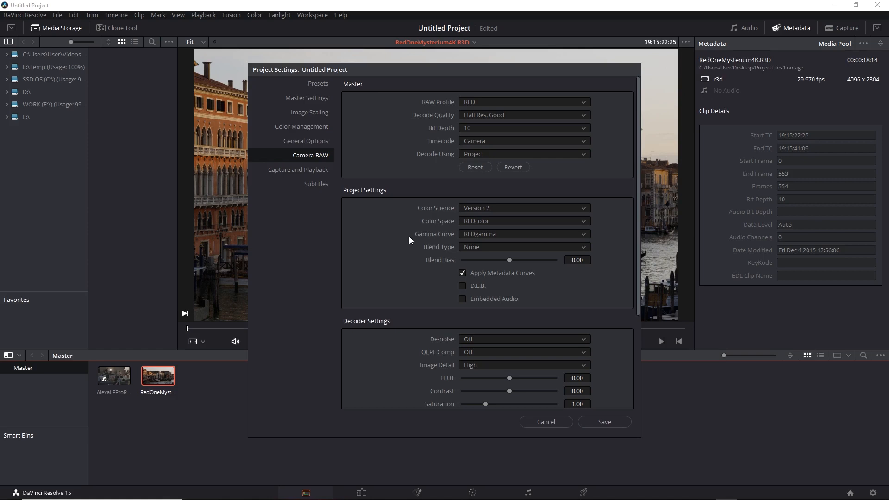
Step: Set the RED project settings to the REDWideGamutRGB color space and the Log3G10 gamma curve
{"action": "left_click", "coordinate": [524, 222]}
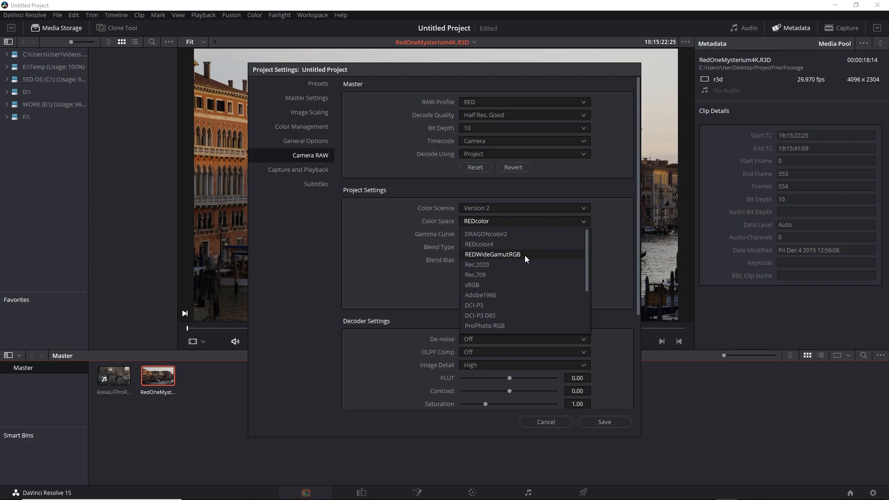
{"action": "left_click", "coordinate": [522, 255]}
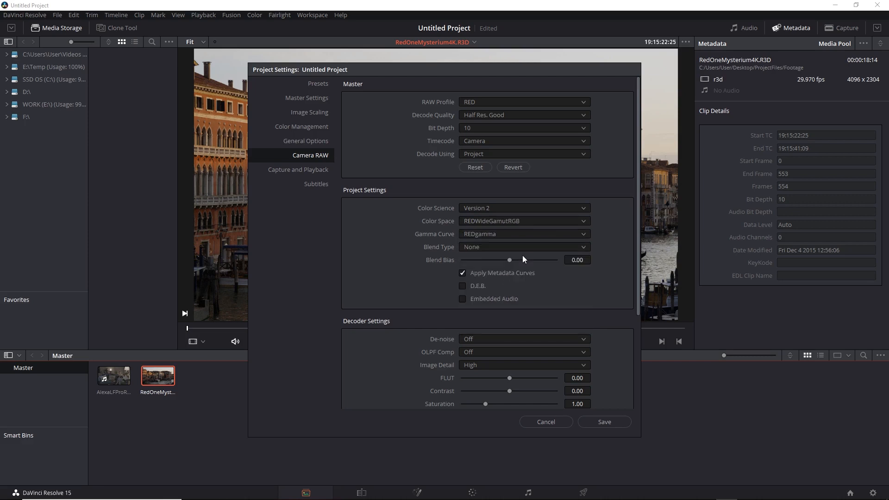
{"action": "left_click", "coordinate": [504, 235]}
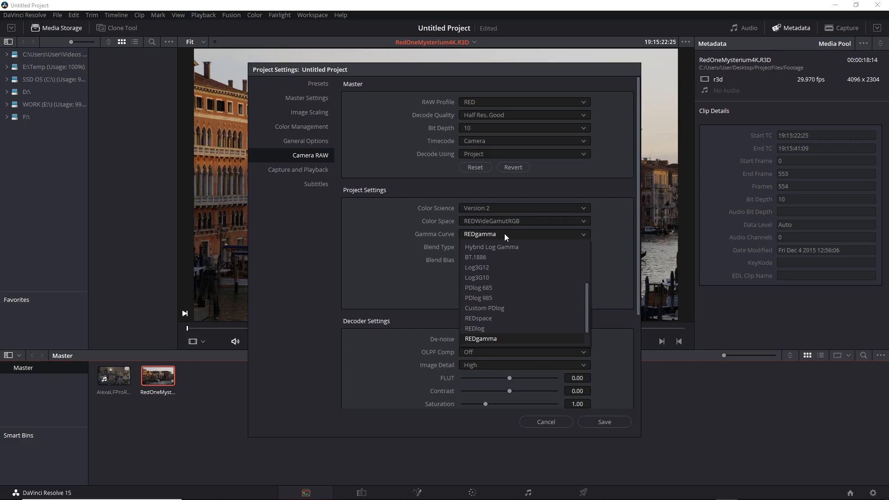
{"action": "left_click", "coordinate": [494, 279]}
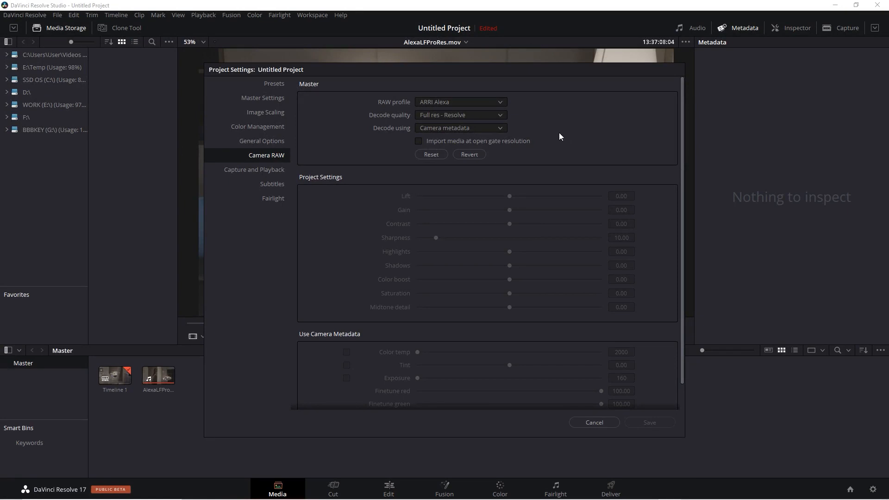
Step: Switch to DaVinci Resolve 17 and set its Camera RAW profile to RED, decoding using Project
{"action": "left_click", "coordinate": [500, 101]}
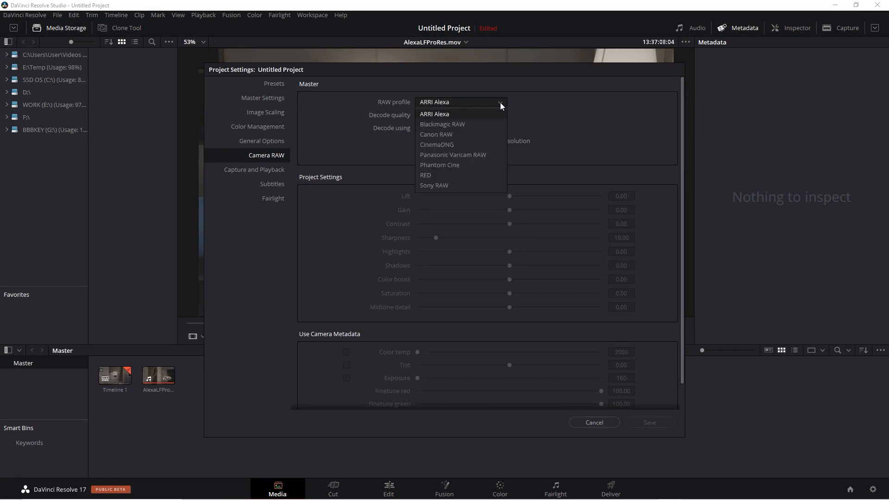
{"action": "left_click", "coordinate": [460, 171]}
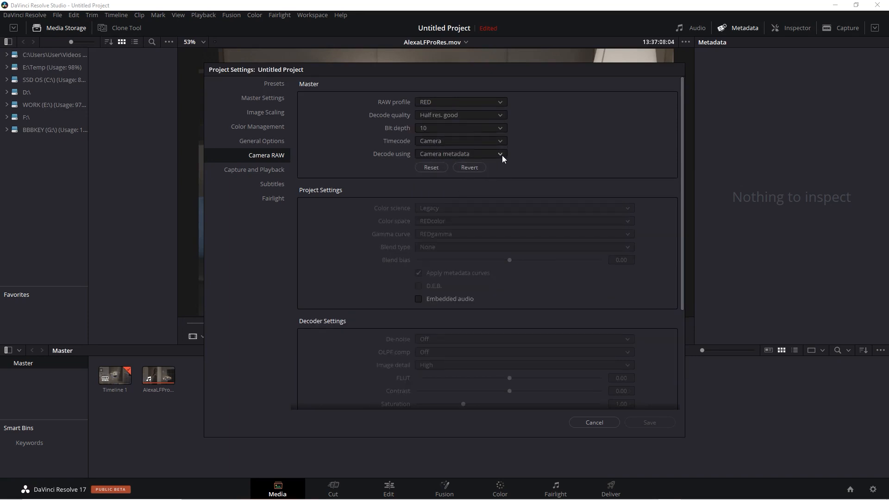
{"action": "left_click", "coordinate": [501, 154]}
{"action": "left_click", "coordinate": [458, 177]}
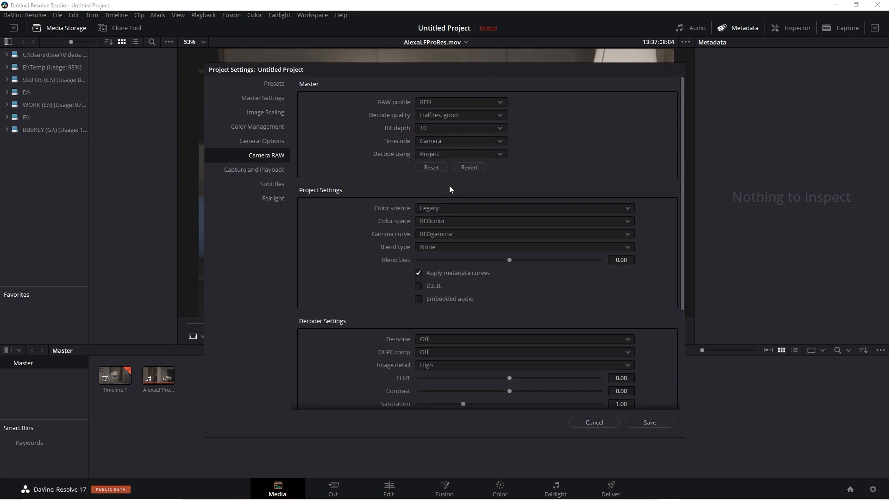
Step: Set the RED color science to IPP2, the color space to REDWideGamutRGB and the gamma curve to Log3G10
{"action": "left_click", "coordinate": [630, 207]}
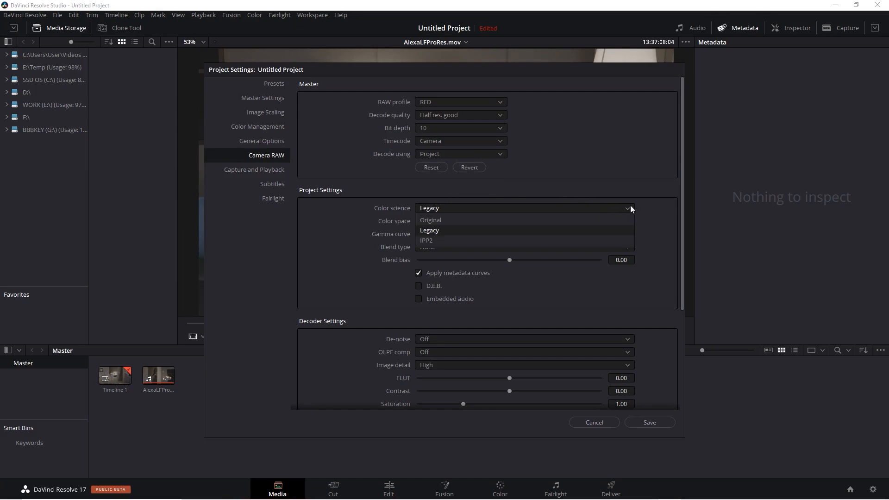
{"action": "left_click", "coordinate": [478, 241]}
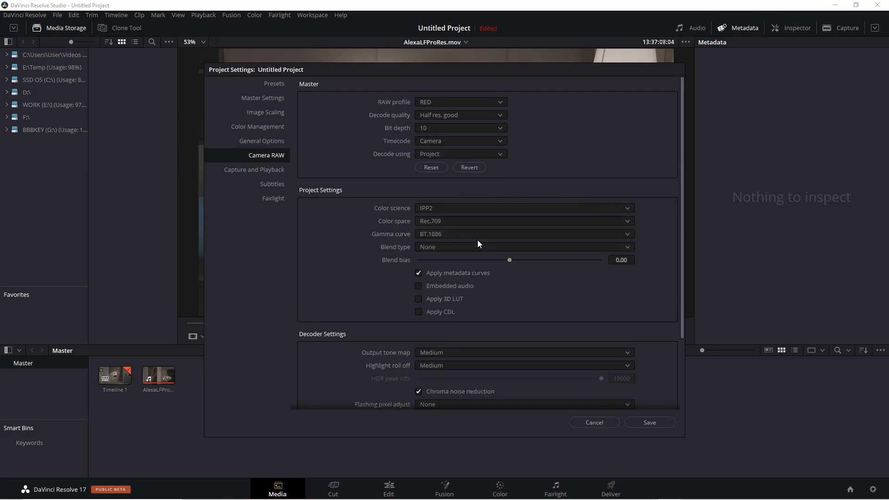
{"action": "left_click", "coordinate": [534, 224]}
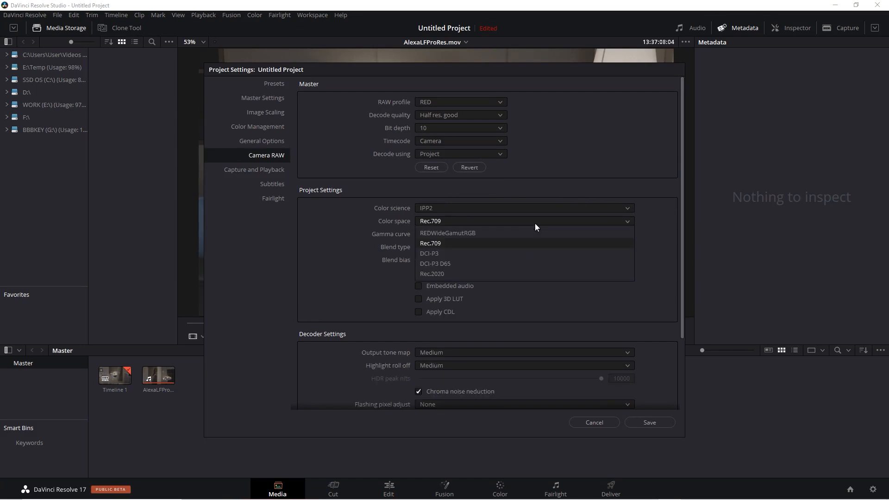
{"action": "left_click", "coordinate": [506, 233]}
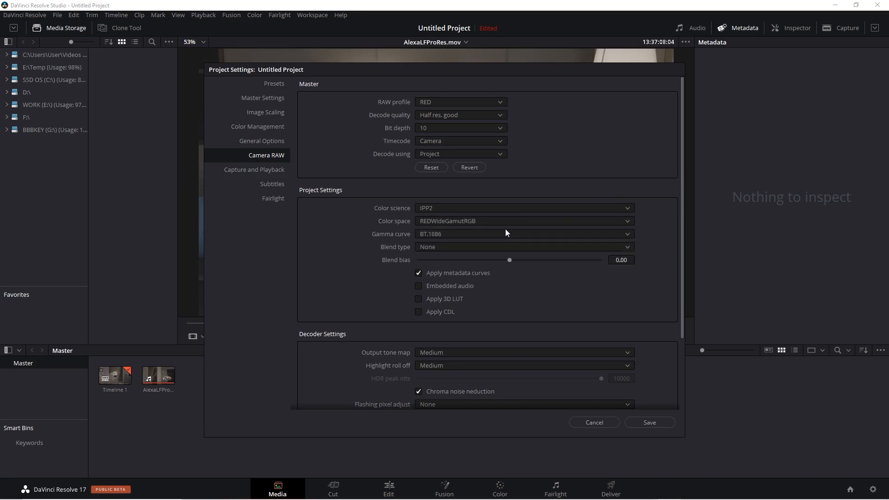
{"action": "left_click", "coordinate": [498, 234]}
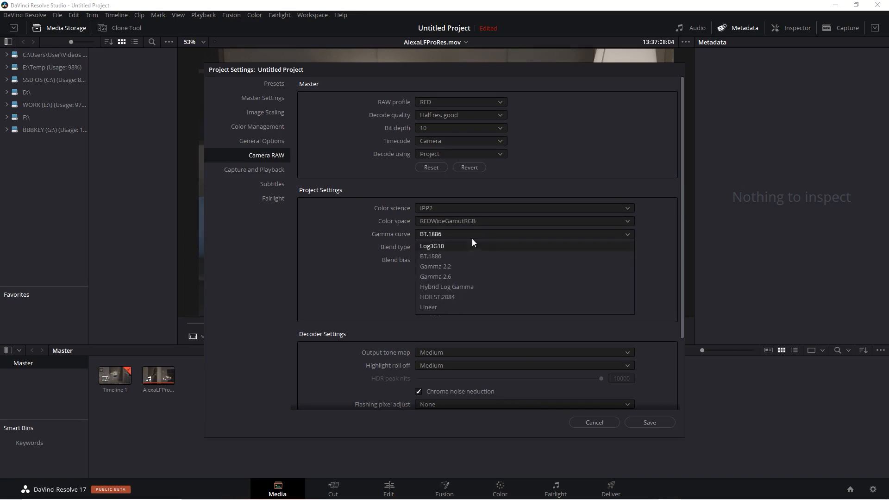
{"action": "left_click", "coordinate": [456, 245]}
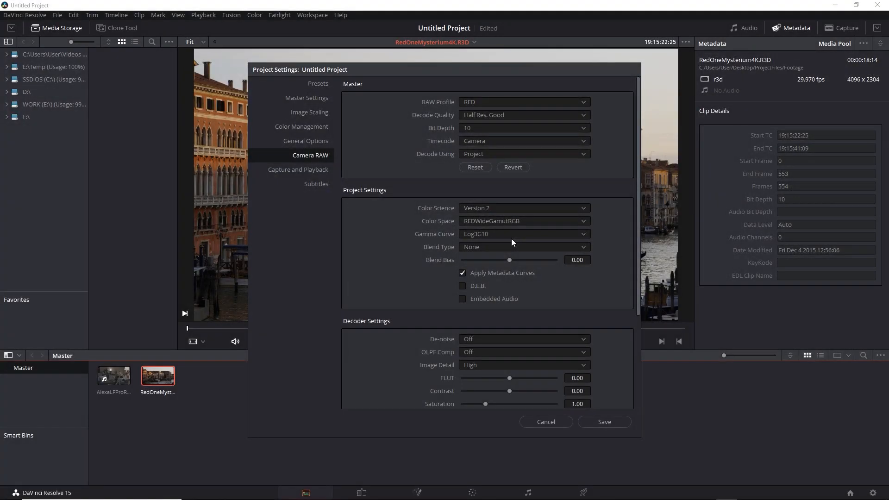
Step: Return to DaVinci Resolve 15, save the Camera RAW settings and compare the Alexa and RED clips in the viewer
{"action": "left_click", "coordinate": [606, 422]}
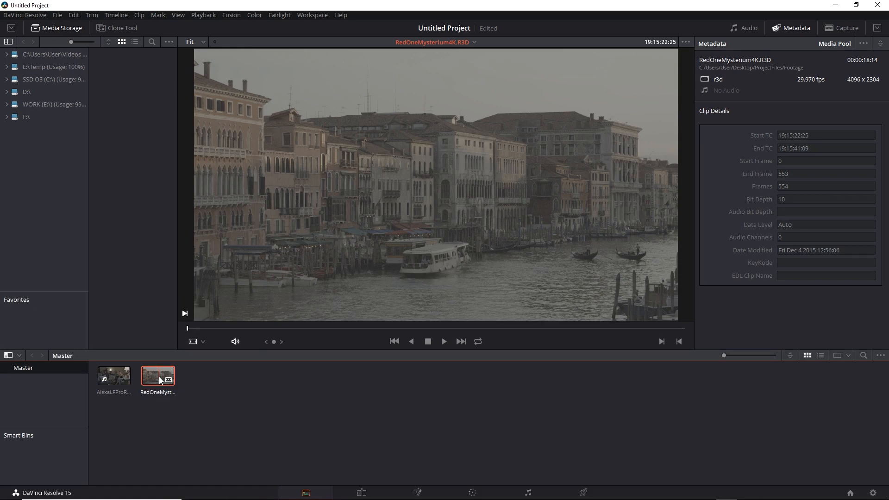
{"action": "left_click", "coordinate": [115, 377]}
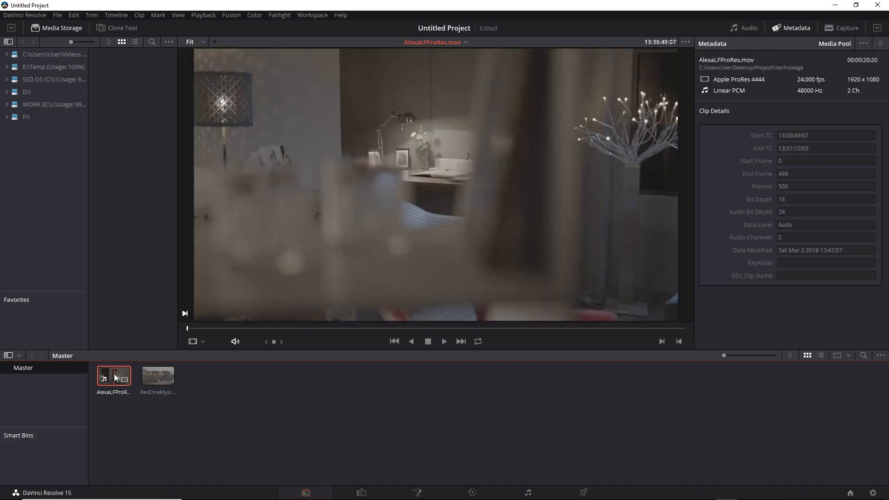
{"action": "left_click", "coordinate": [158, 376]}
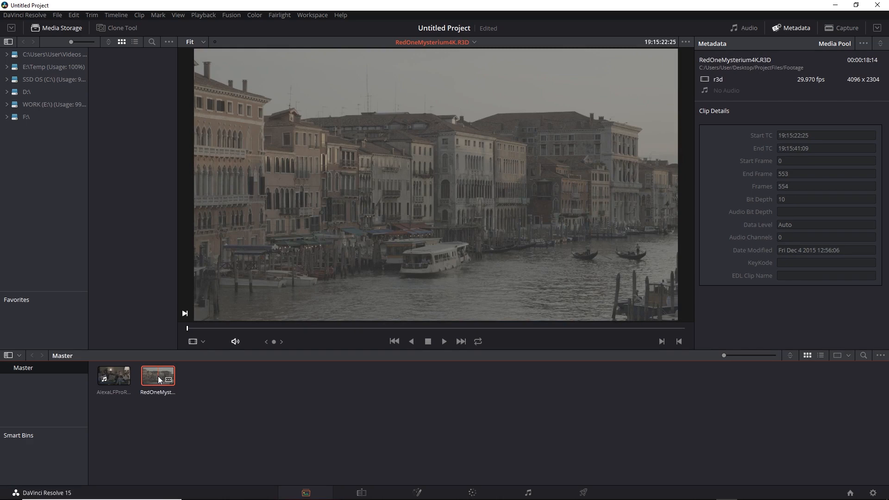
Step: Apply the Log3g10_RWG_to_LogC_AWG DaVinci CTL transform to the RedOneMysterium4K.R3D clip
{"action": "right_click", "coordinate": [157, 376]}
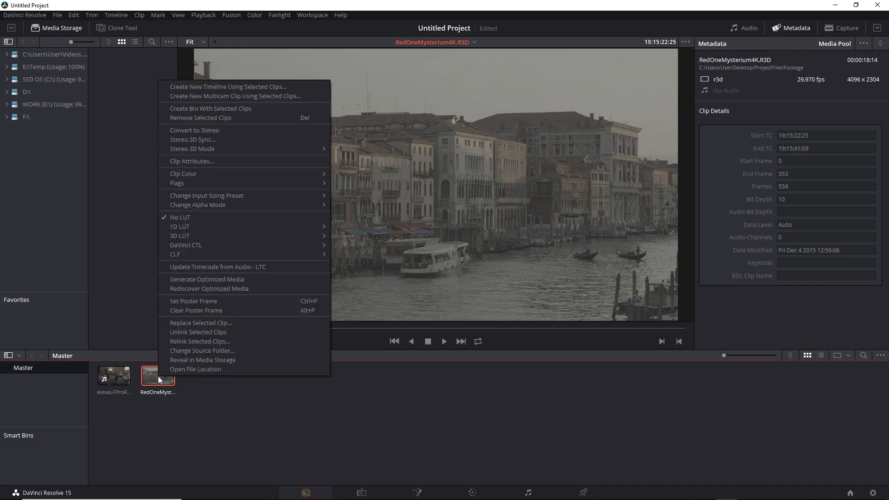
{"action": "mouse_move", "coordinate": [214, 245]}
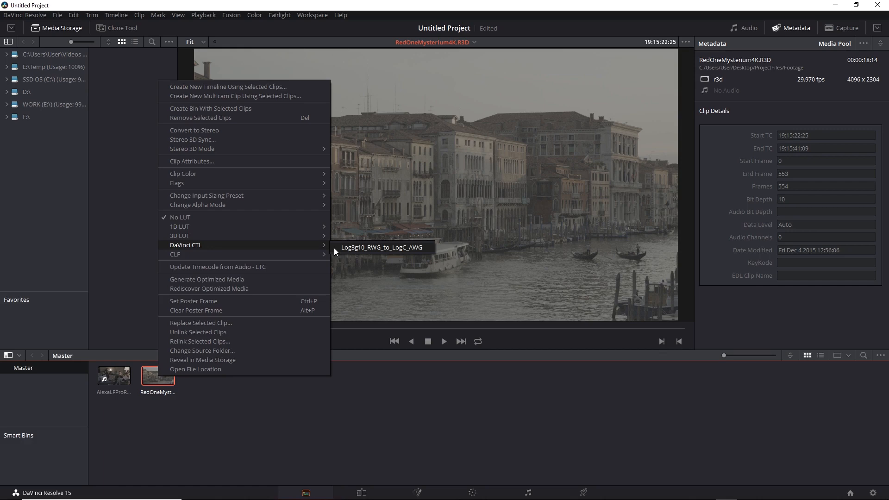
{"action": "left_click", "coordinate": [386, 248]}
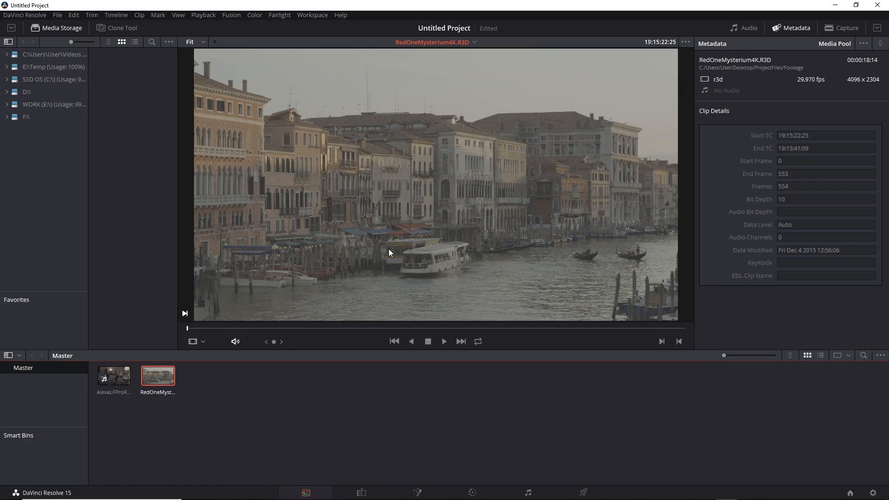
Step: Create a new timeline named Timeline 1 from the RedOneMysterium4K.R3D clip
{"action": "right_click", "coordinate": [158, 376]}
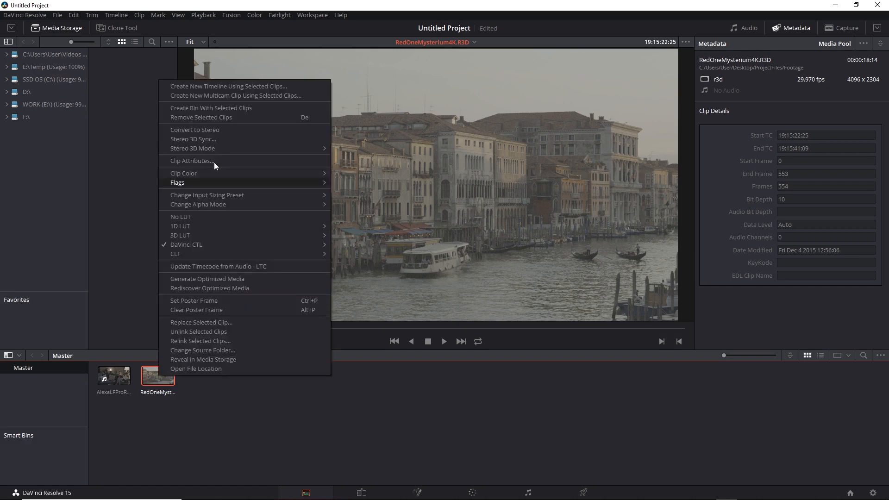
{"action": "left_click", "coordinate": [228, 87]}
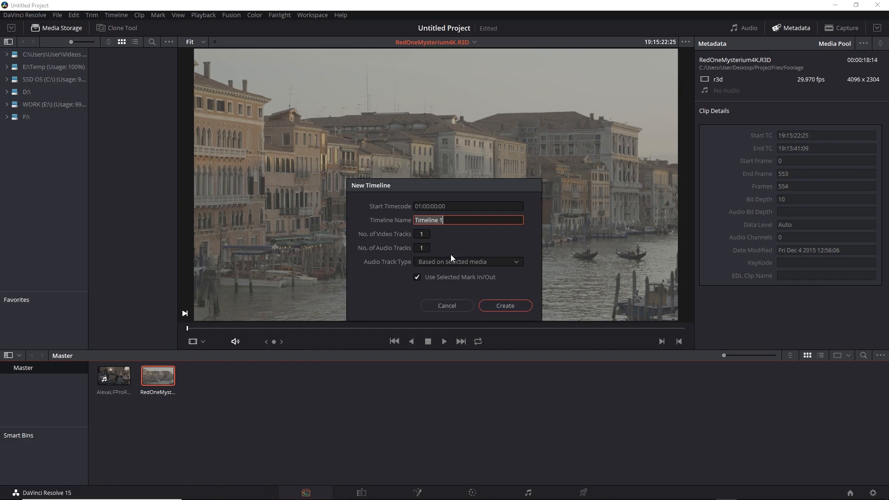
{"action": "left_click", "coordinate": [505, 306]}
Step: Place the AlexaLFProRes.mov clip directly after the RED clip on track Video 1 of the timeline
{"action": "left_click", "coordinate": [366, 494]}
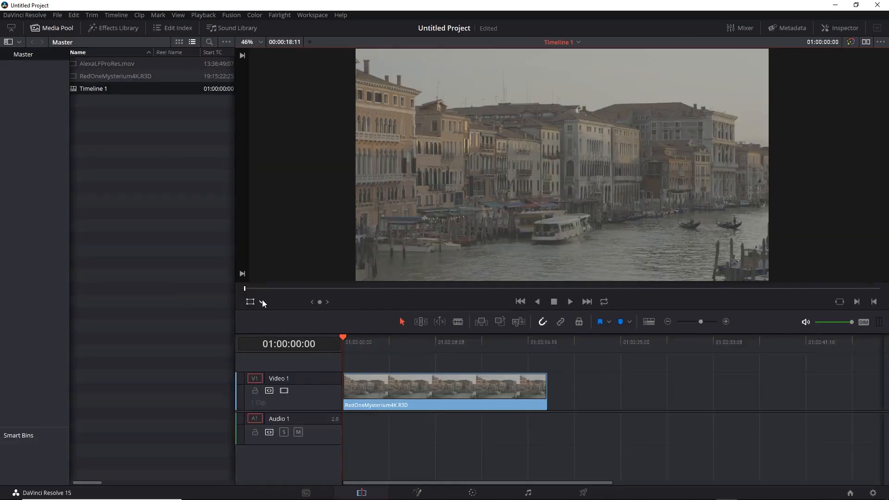
{"action": "left_click", "coordinate": [98, 65]}
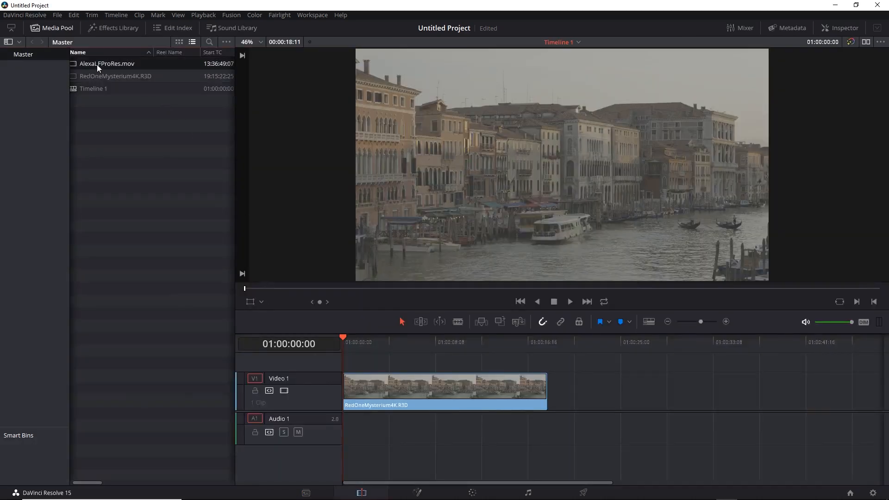
{"action": "left_click_drag", "start_coordinate": [73, 63], "coordinate": [551, 404]}
Step: Go to the color page and scrub through the ungraded Alexa clip
{"action": "left_click", "coordinate": [472, 492]}
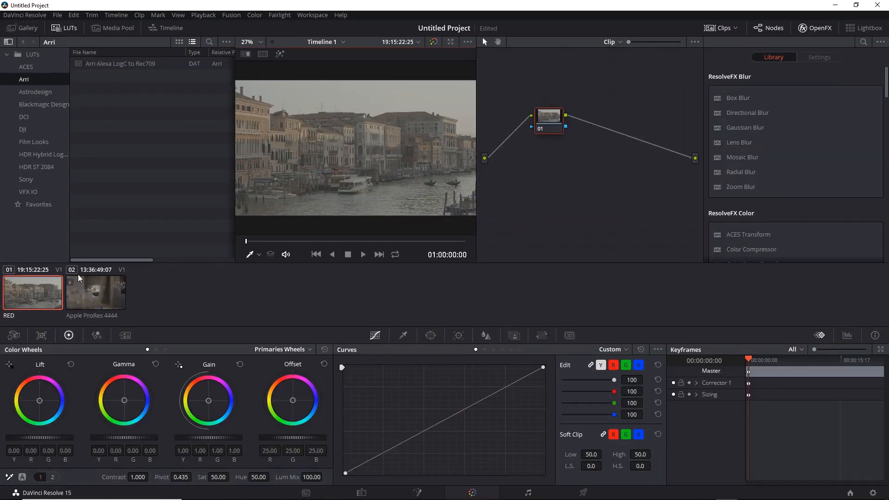
{"action": "left_click", "coordinate": [82, 289]}
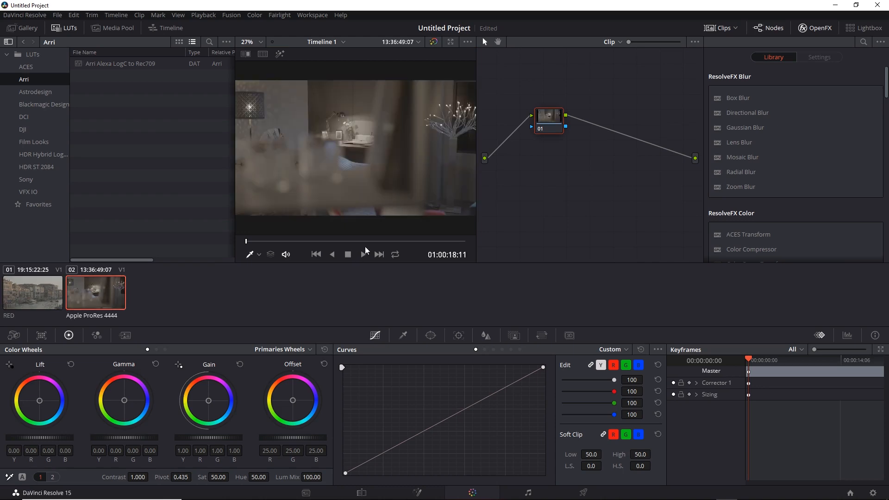
{"action": "left_click_drag", "start_coordinate": [369, 242], "coordinate": [427, 242]}
Step: Add a second serial node after node 01 on both the RED clip and the Alexa clip
{"action": "left_click", "coordinate": [37, 293]}
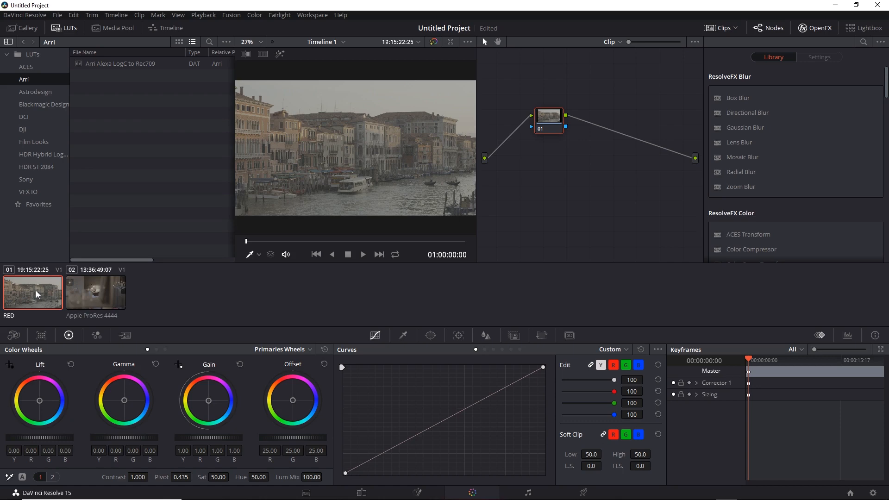
{"action": "key", "text": "alt+s"}
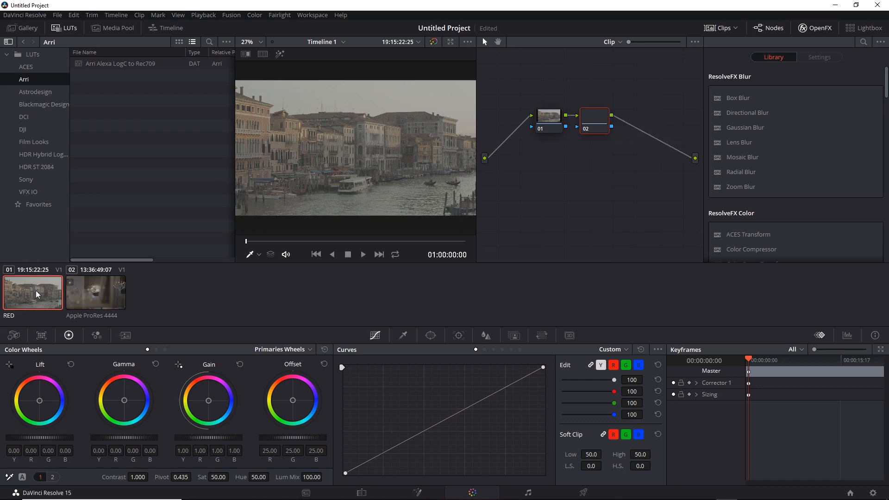
{"action": "left_click", "coordinate": [95, 289]}
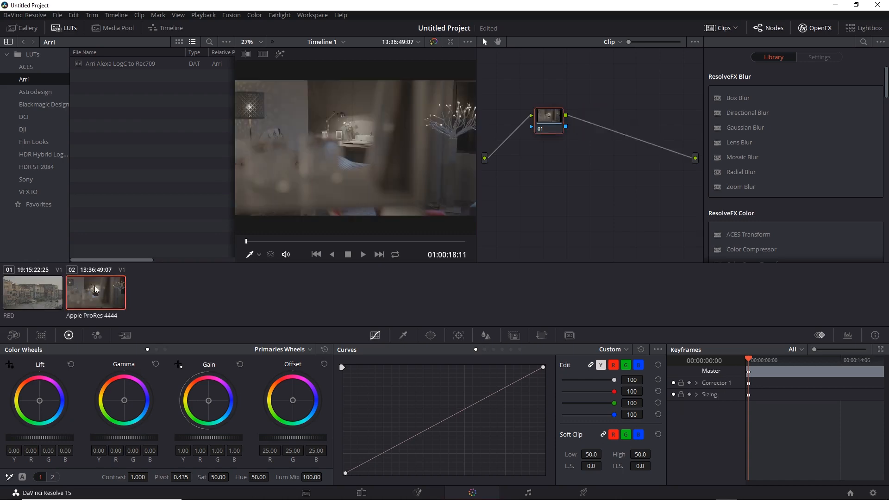
{"action": "key", "text": "alt+s"}
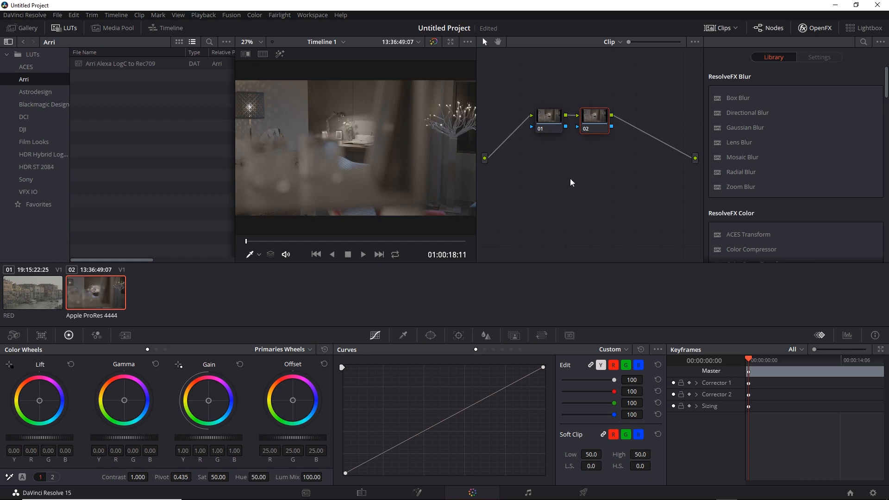
Step: Apply the Arri Alexa LogC to Rec709 3D LUT to the Alexa clip's node 02 and scrub through the result
{"action": "right_click", "coordinate": [594, 132]}
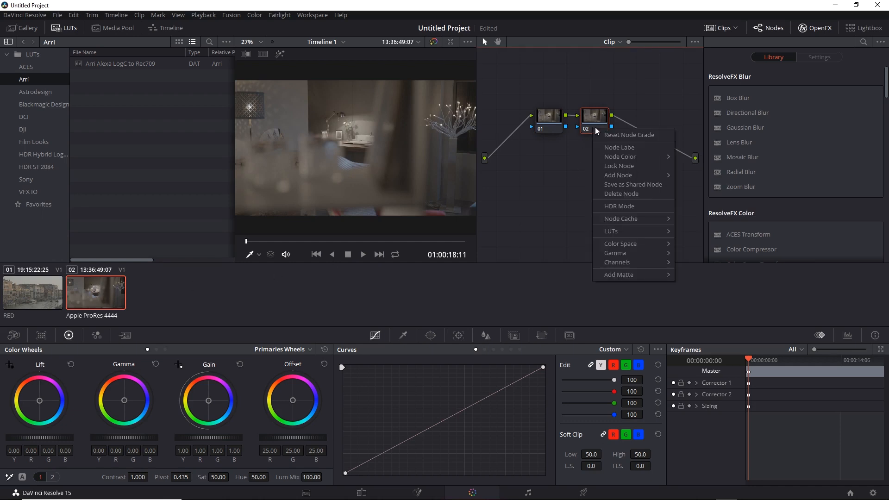
{"action": "mouse_move", "coordinate": [630, 234]}
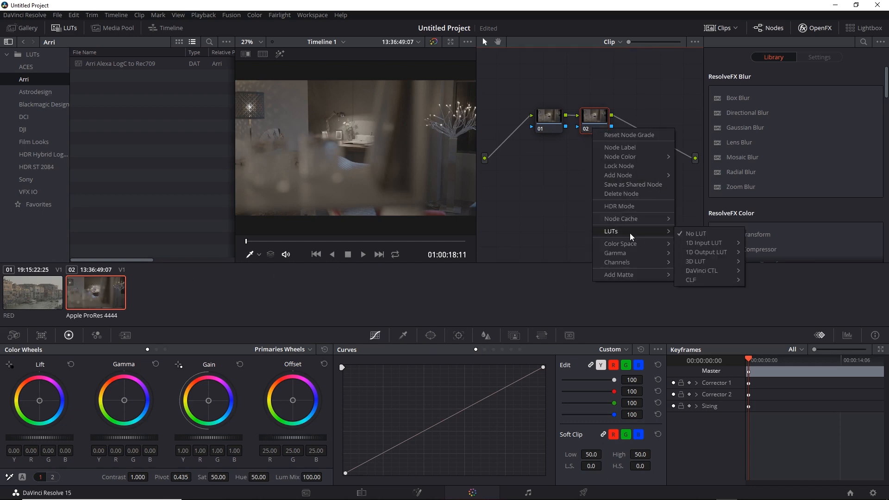
{"action": "mouse_move", "coordinate": [709, 263]}
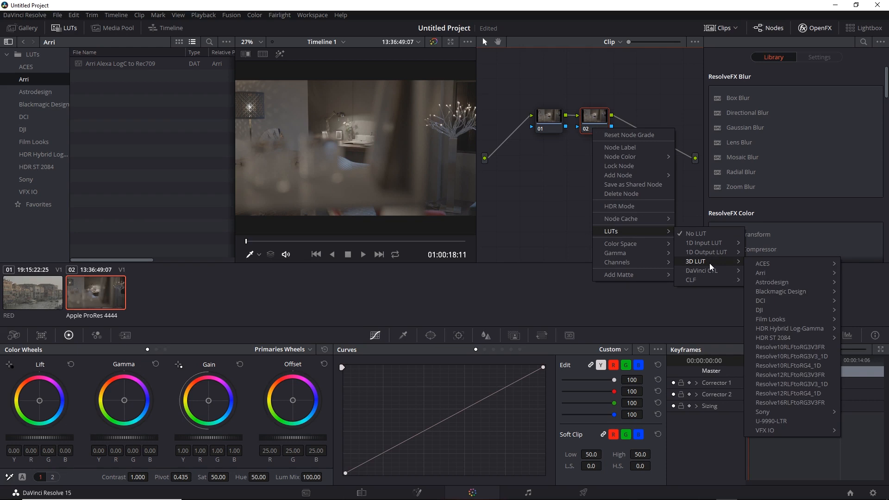
{"action": "mouse_move", "coordinate": [765, 273]}
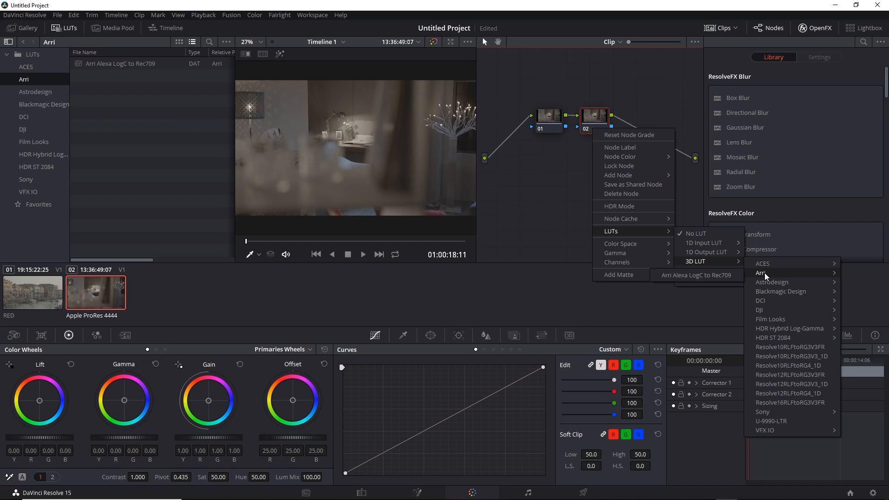
{"action": "left_click", "coordinate": [723, 276]}
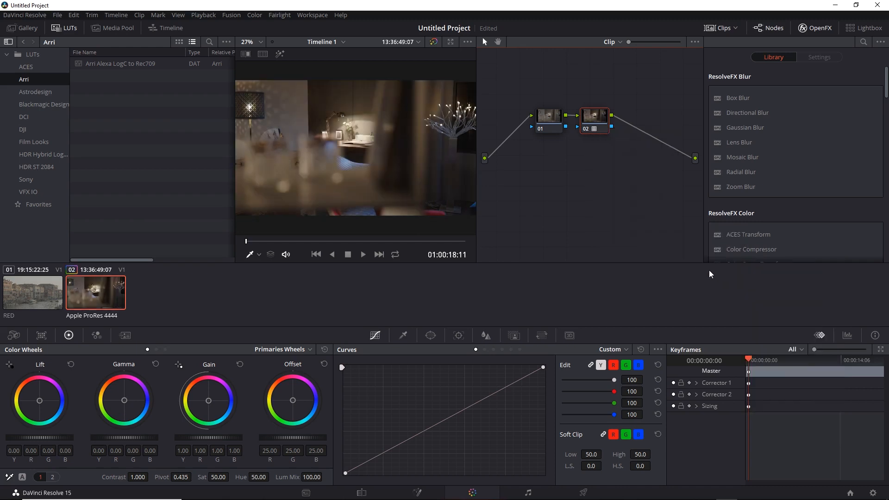
{"action": "left_click_drag", "start_coordinate": [380, 242], "coordinate": [416, 242]}
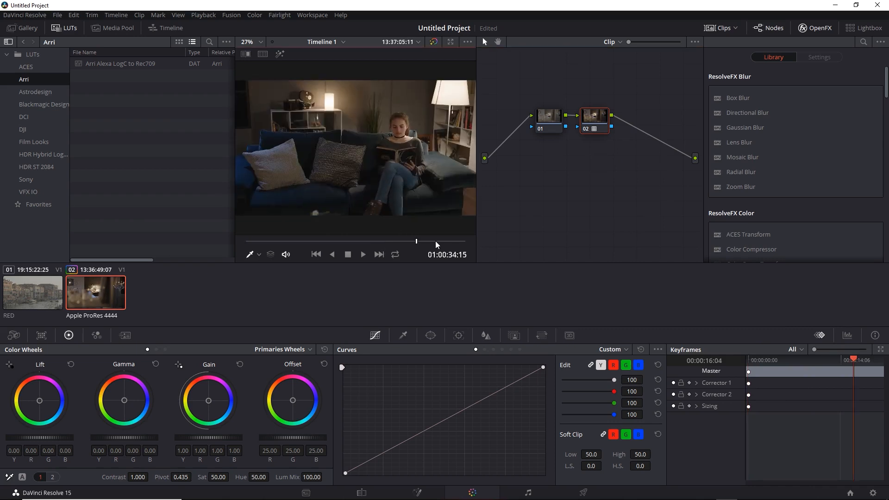
Step: Apply the Arri Alexa LogC to Rec709 3D LUT to node 02 of the RED clip, then select its first node
{"action": "left_click", "coordinate": [45, 289]}
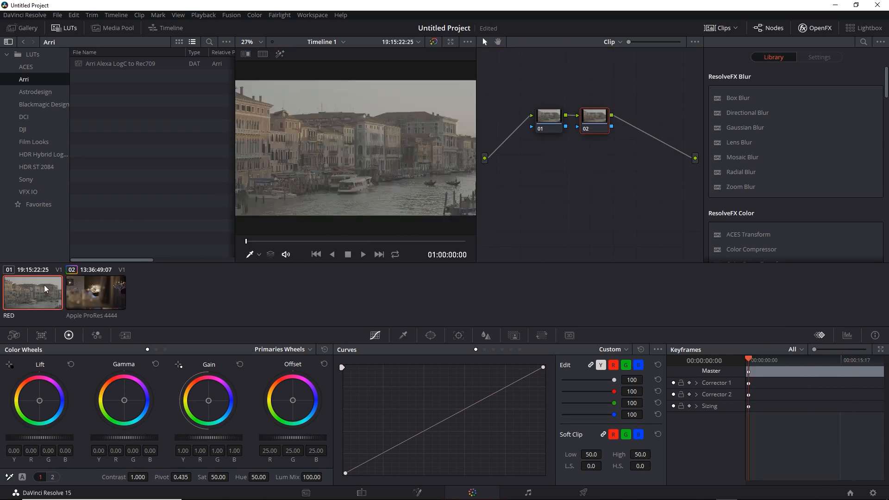
{"action": "right_click", "coordinate": [597, 132]}
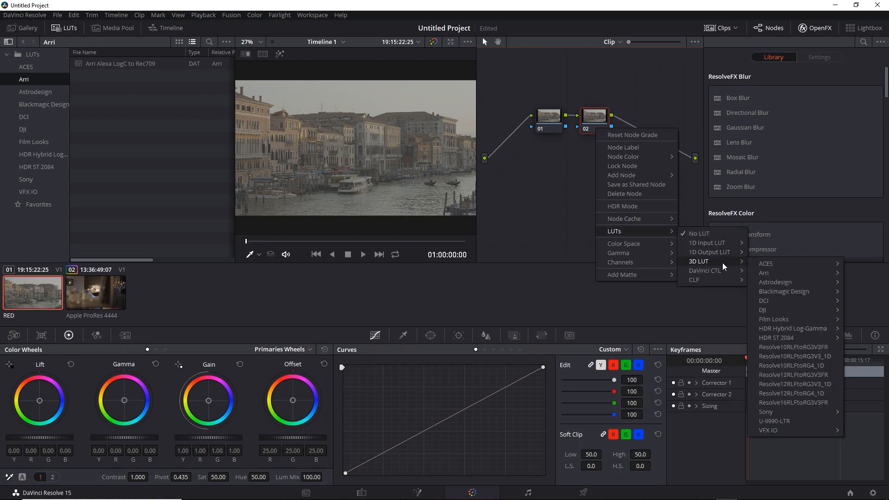
{"action": "left_click", "coordinate": [726, 273]}
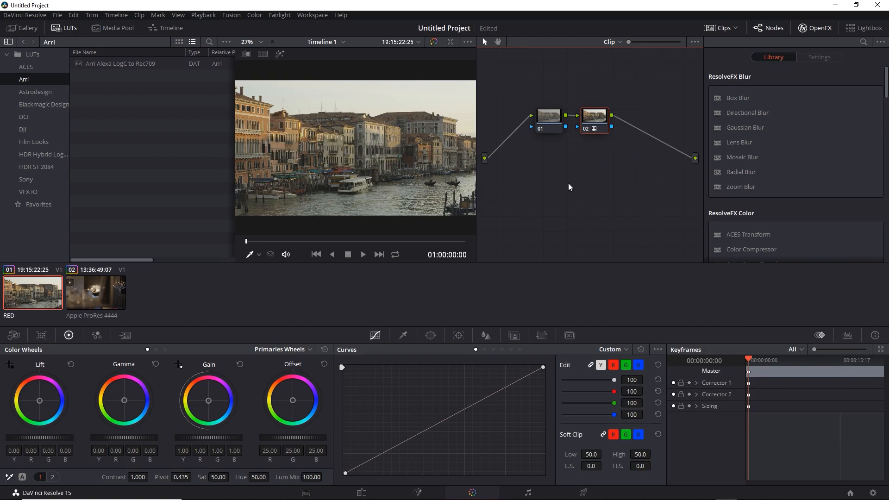
{"action": "left_click", "coordinate": [552, 130]}
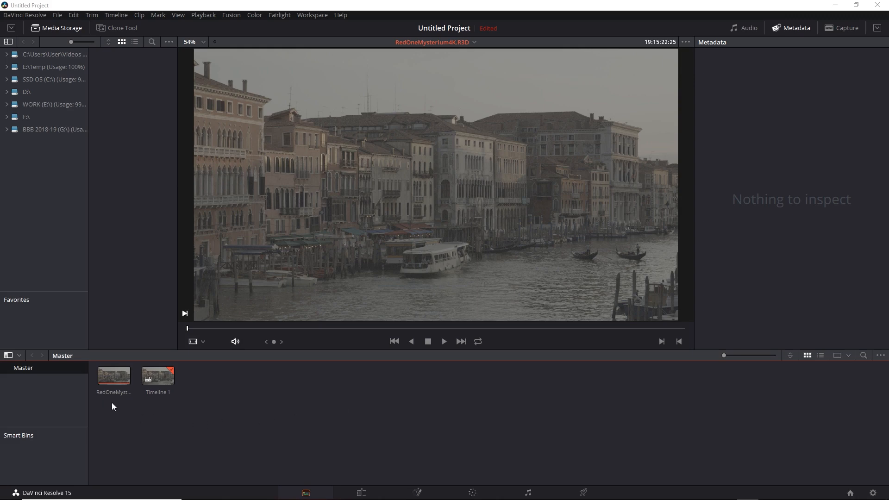
Step: Check the LUT assigned to the RED clip in the media pool and the project's Camera RAW settings
{"action": "right_click", "coordinate": [105, 374]}
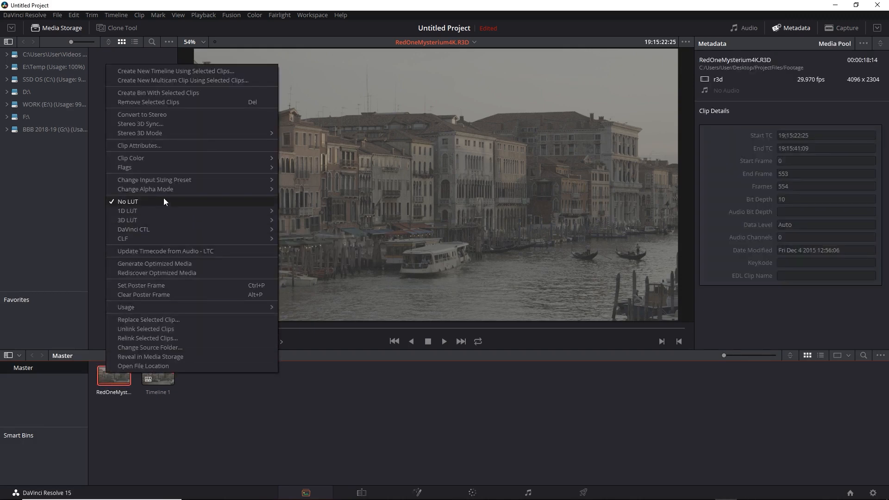
{"action": "left_click", "coordinate": [315, 416]}
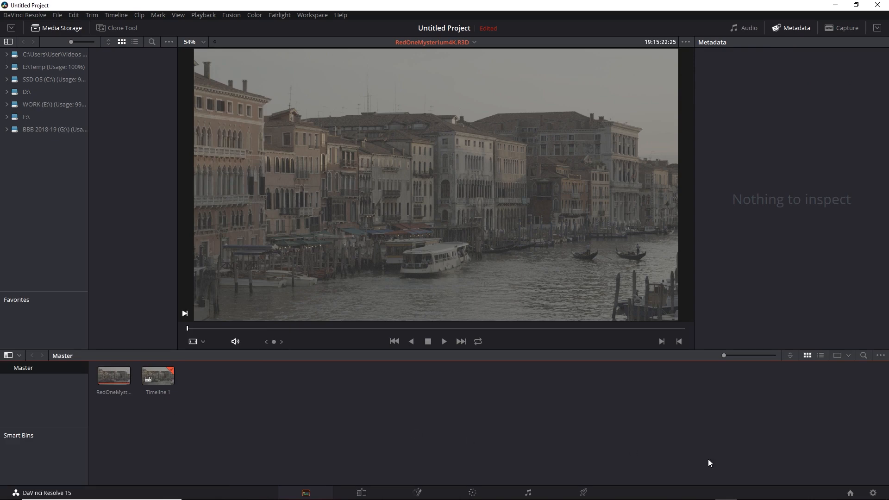
{"action": "left_click", "coordinate": [873, 492]}
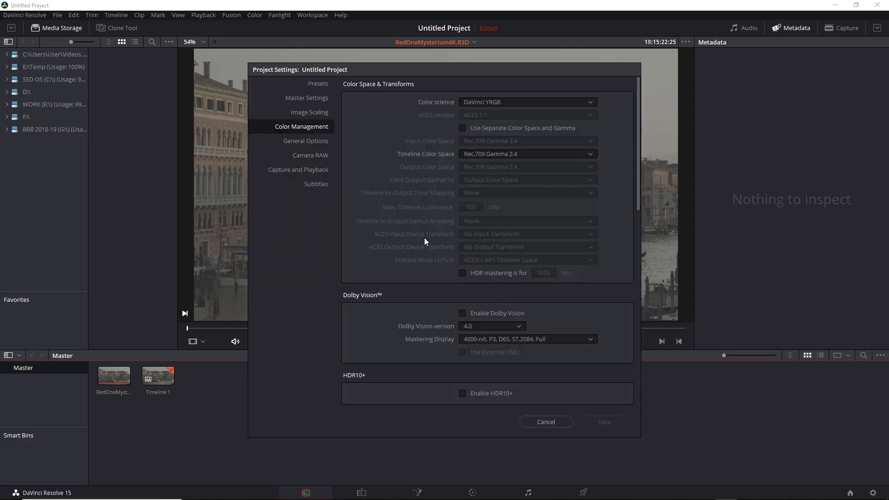
{"action": "left_click", "coordinate": [316, 156]}
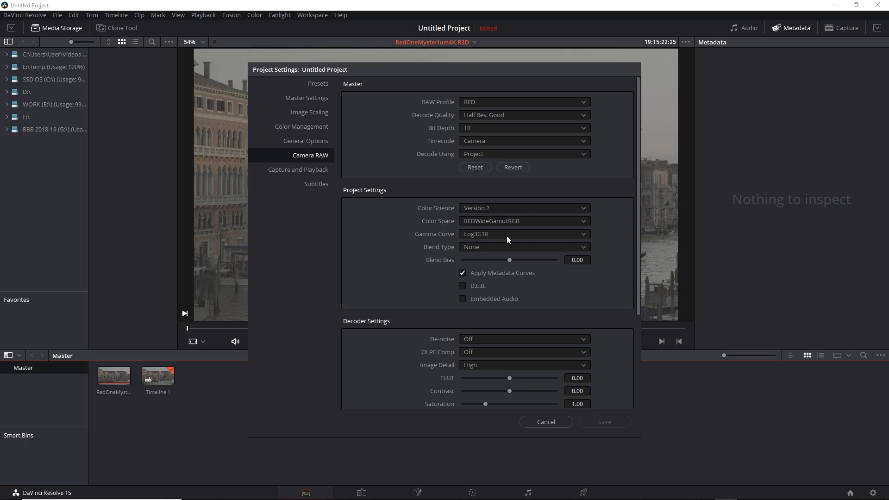
{"action": "left_click", "coordinate": [550, 419]}
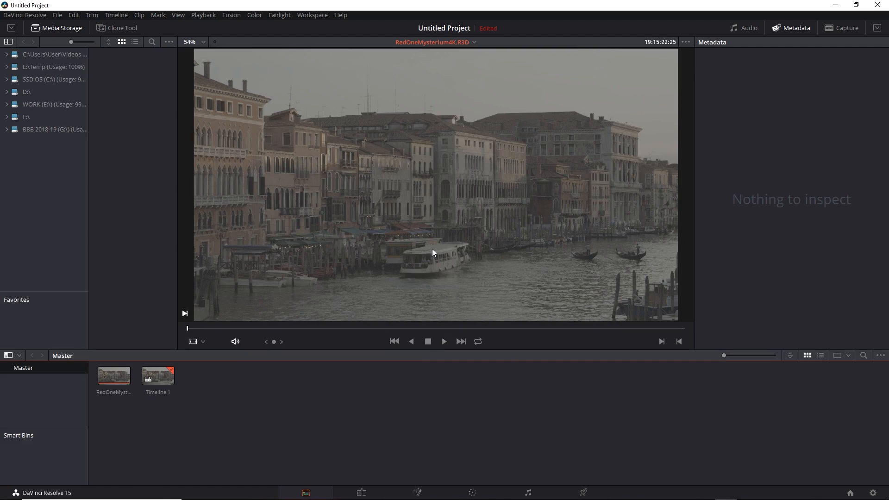
Step: Review the project's Color Management settings and close them without changes
{"action": "left_click", "coordinate": [873, 492]}
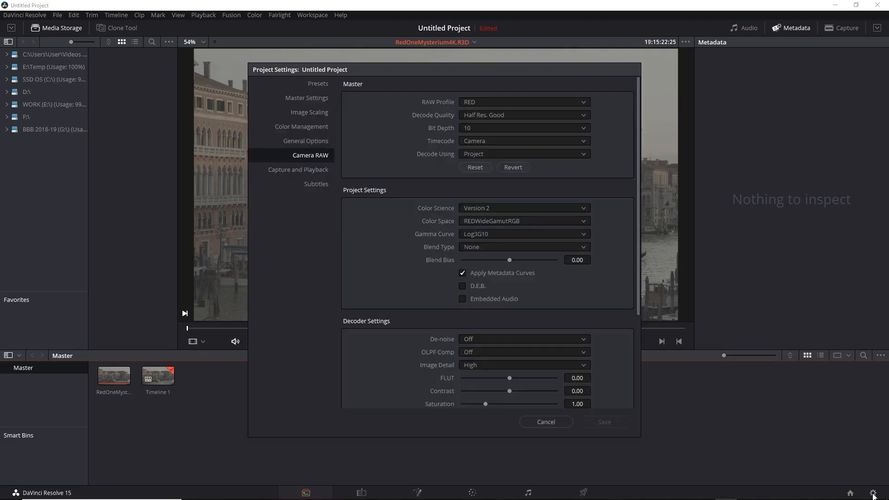
{"action": "left_click", "coordinate": [305, 125]}
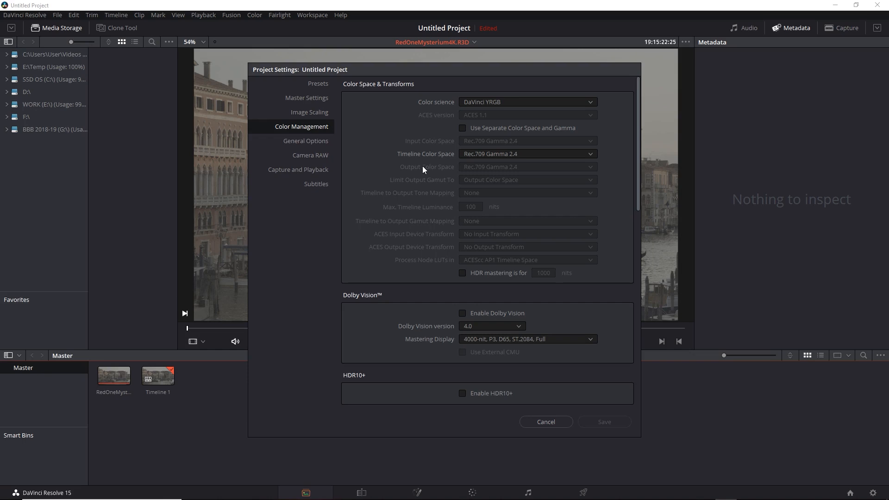
{"action": "left_click", "coordinate": [548, 422]}
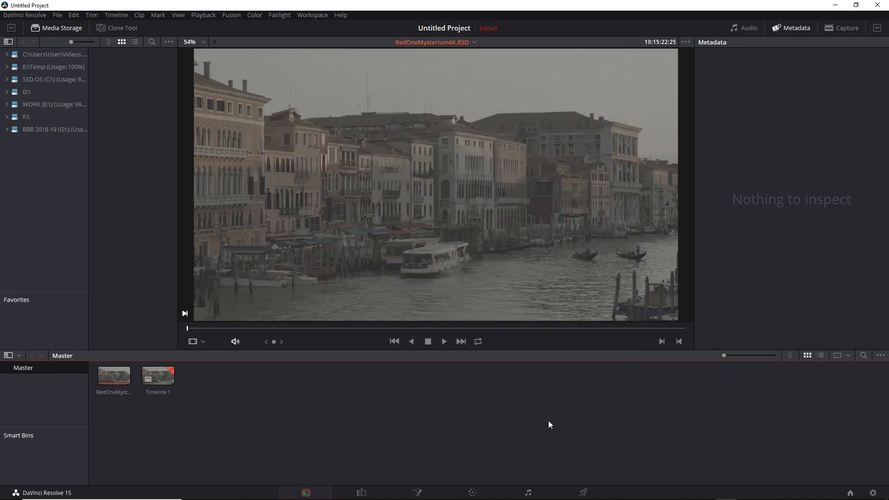
Step: On the color page, add a serial node after the RED clip's node 01 and apply the Color Space Transform effect to it
{"action": "left_click", "coordinate": [472, 494]}
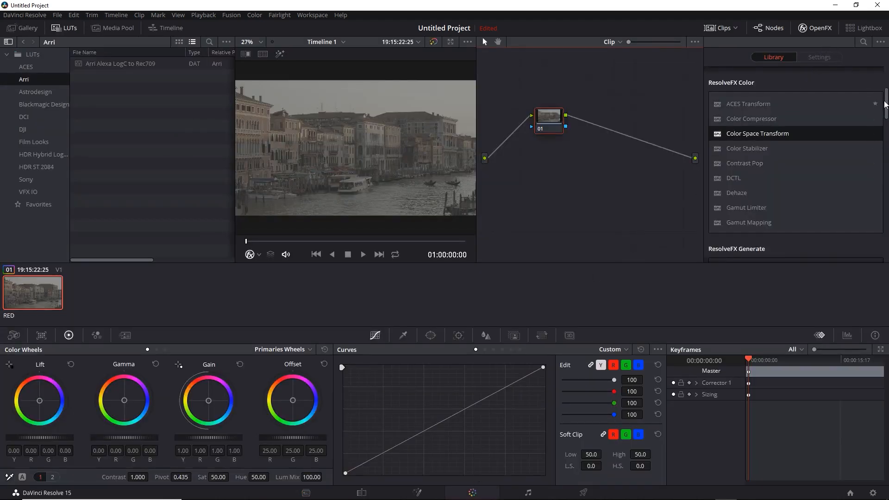
{"action": "scroll", "coordinate": [796, 162], "scroll_direction": "up", "scroll_amount": 2}
{"action": "scroll", "coordinate": [795, 162], "scroll_direction": "up", "scroll_amount": 3}
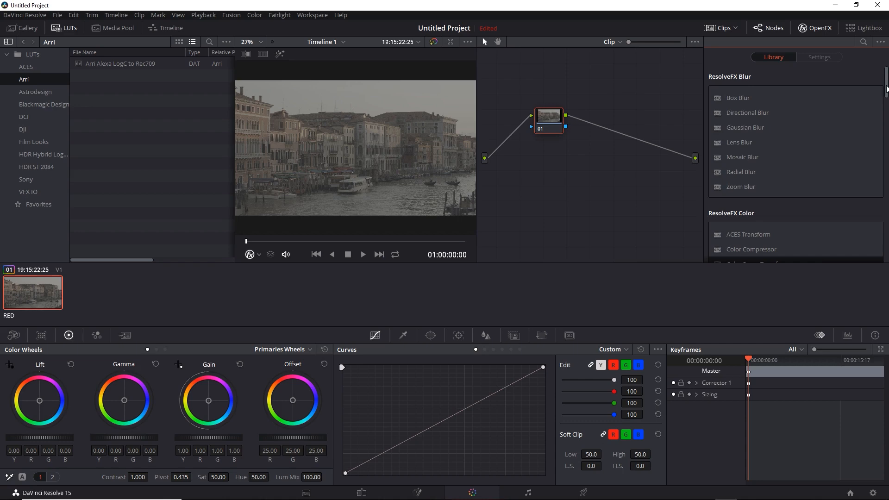
{"action": "left_click_drag", "start_coordinate": [886, 88], "coordinate": [887, 106]}
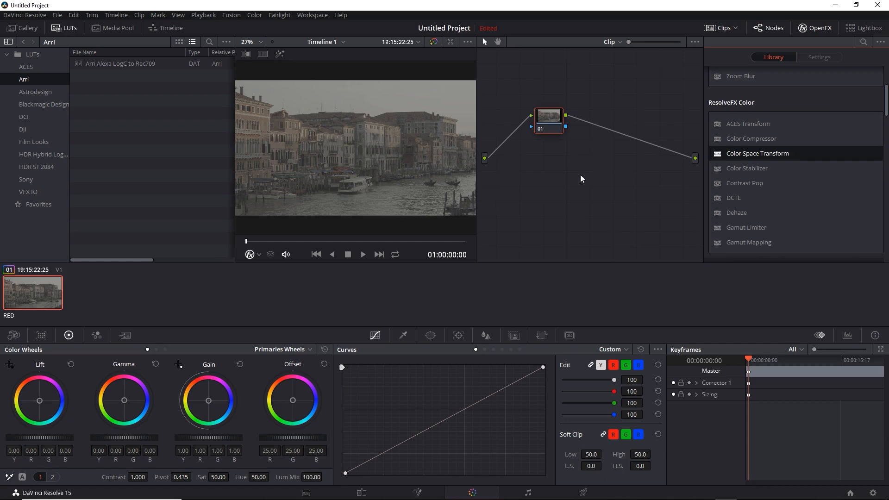
{"action": "key", "text": "alt+s"}
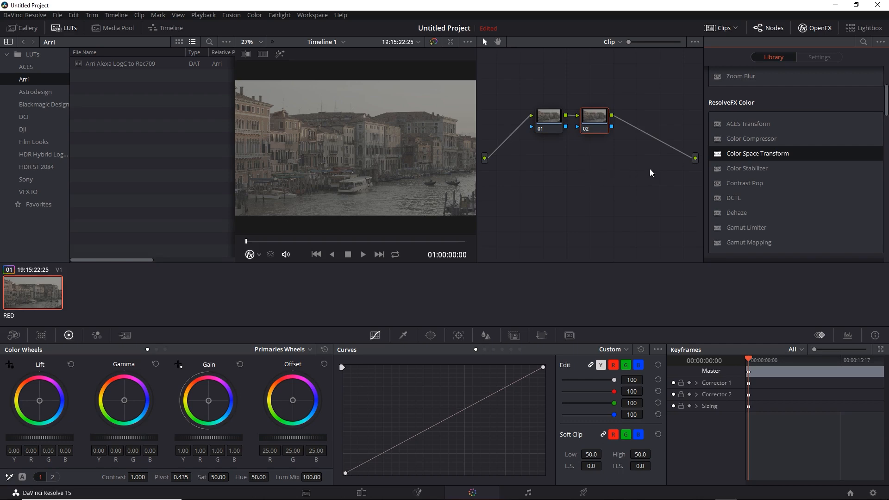
{"action": "left_click_drag", "start_coordinate": [717, 155], "coordinate": [596, 117]}
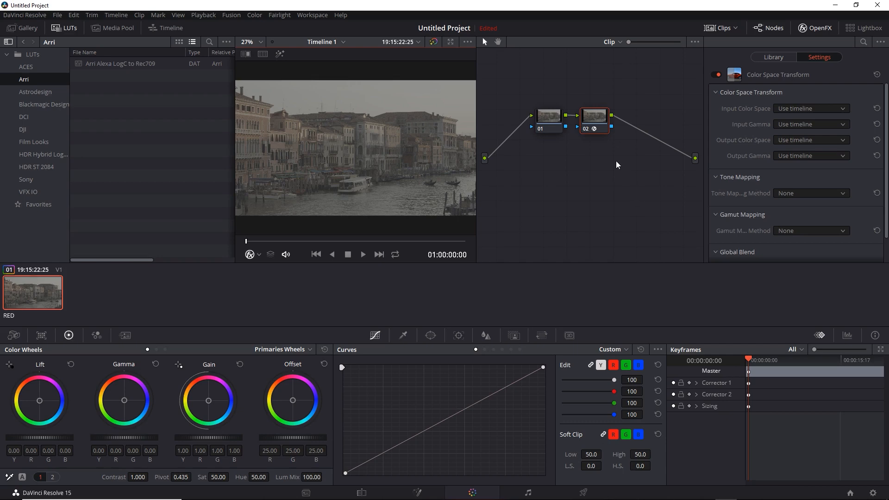
Step: Set the project's timeline color space to REDWideGamutRGB/Log3G10 in the Color Management settings and save
{"action": "left_click", "coordinate": [872, 494]}
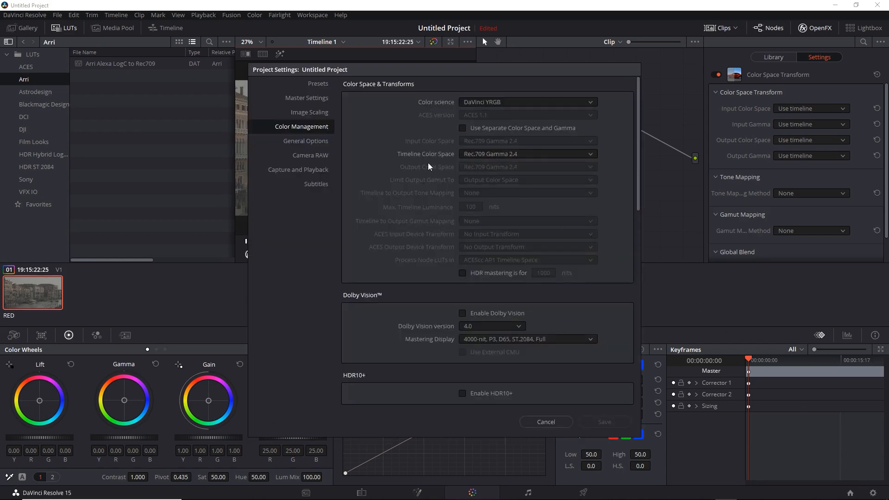
{"action": "left_click", "coordinate": [588, 154]}
{"action": "left_click_drag", "start_coordinate": [595, 217], "coordinate": [595, 250]}
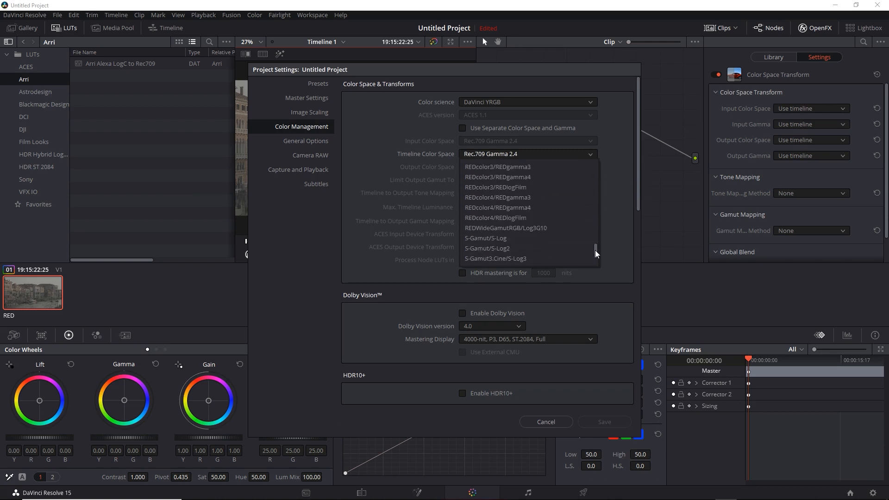
{"action": "left_click", "coordinate": [565, 229]}
{"action": "left_click", "coordinate": [616, 421]}
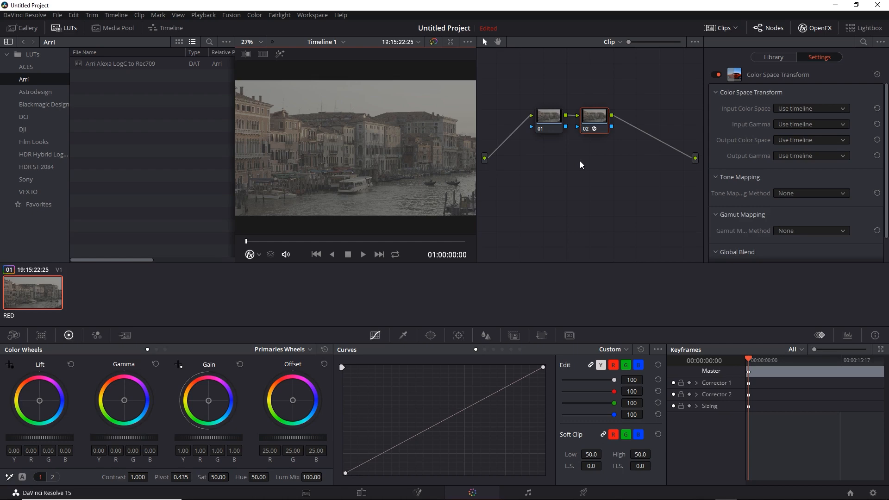
Step: Set the Color Space Transform's input color space to REDWideGamutRGB and its input gamma to RED Log3G10
{"action": "left_click", "coordinate": [844, 110]}
{"action": "left_click_drag", "start_coordinate": [882, 124], "coordinate": [882, 196]}
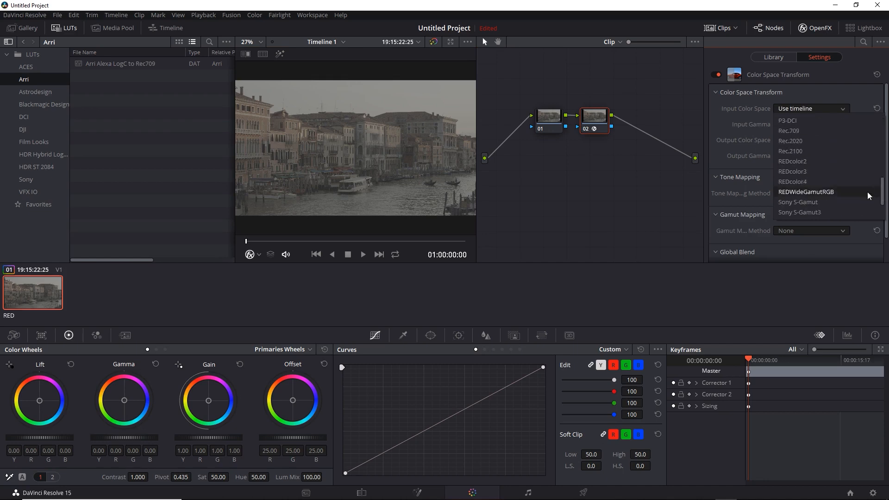
{"action": "left_click", "coordinate": [842, 193]}
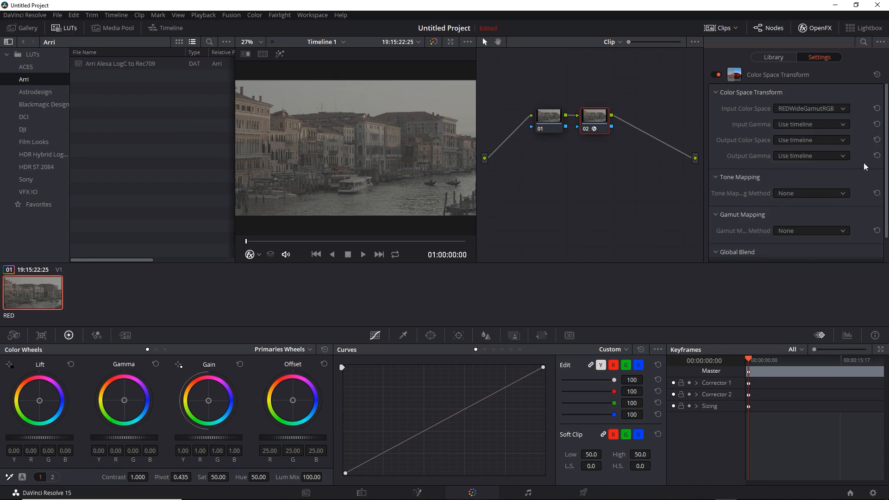
{"action": "left_click", "coordinate": [845, 124]}
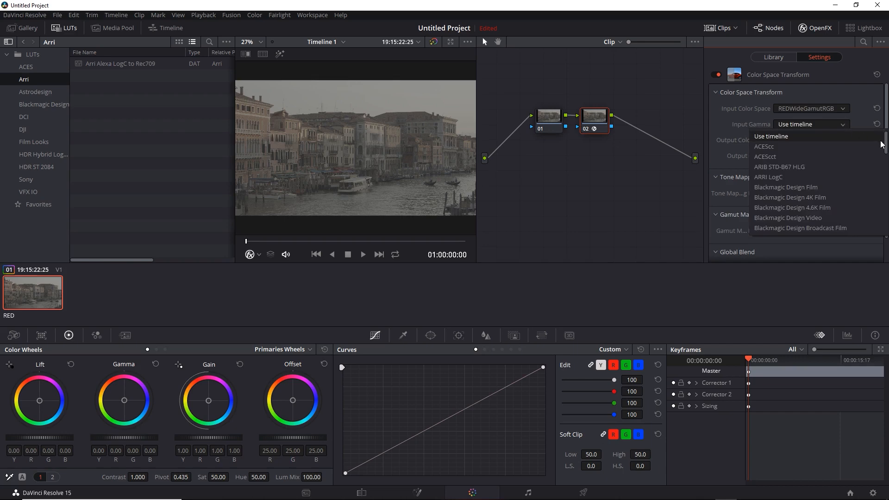
{"action": "left_click_drag", "start_coordinate": [884, 144], "coordinate": [886, 204]}
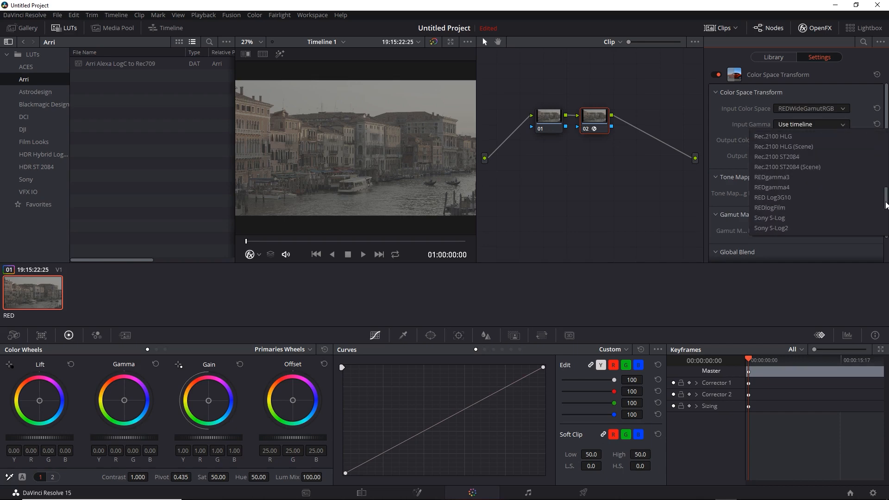
{"action": "left_click", "coordinate": [800, 196]}
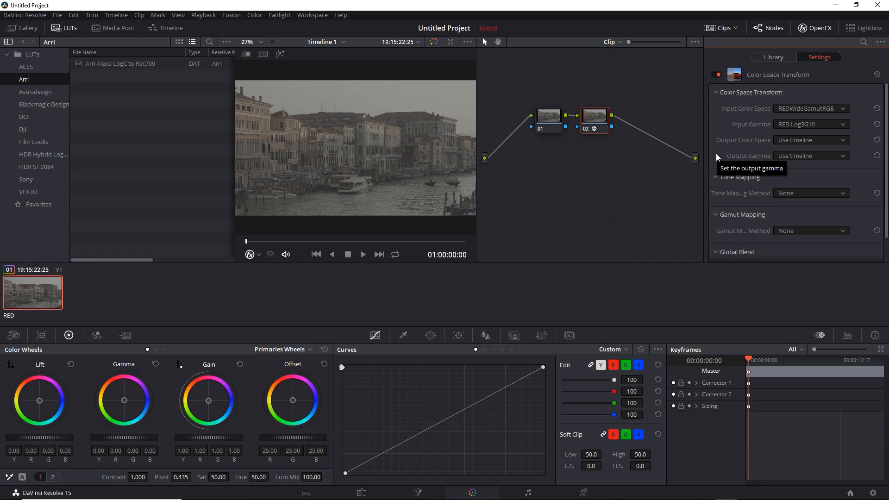
Step: Set the Color Space Transform's output color space to Rec.709 and its output gamma to Gamma 2.4
{"action": "left_click", "coordinate": [840, 140]}
{"action": "scroll", "coordinate": [878, 200], "scroll_direction": "down", "scroll_amount": 5}
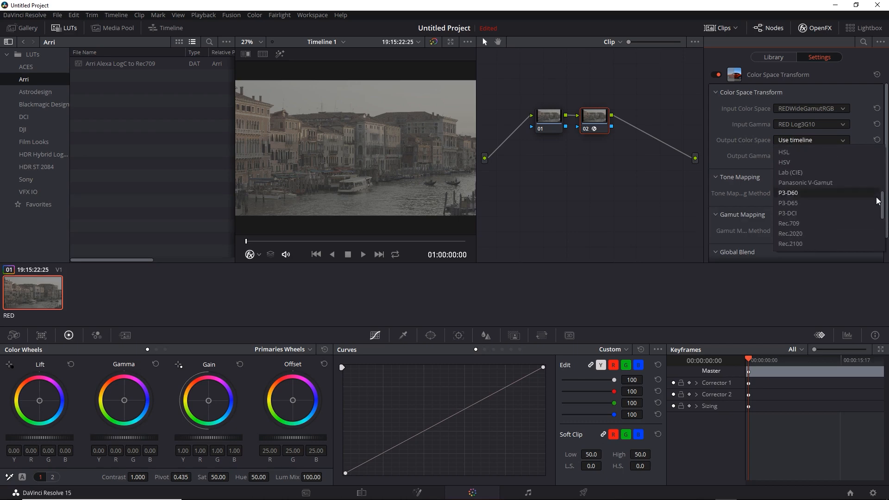
{"action": "left_click", "coordinate": [817, 223]}
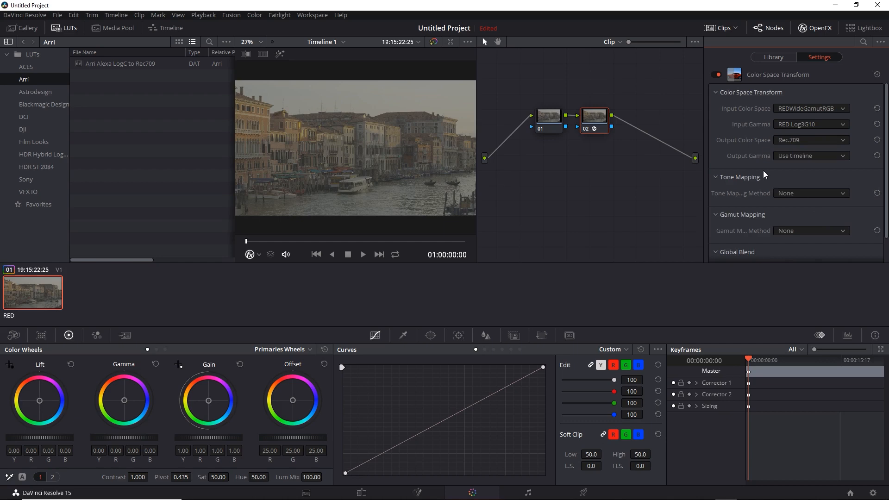
{"action": "left_click", "coordinate": [842, 157]}
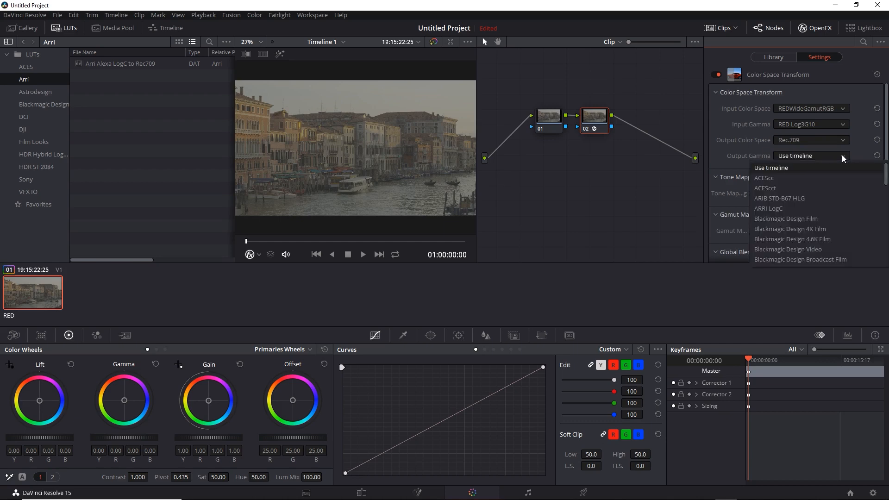
{"action": "left_click_drag", "start_coordinate": [887, 178], "coordinate": [885, 221]}
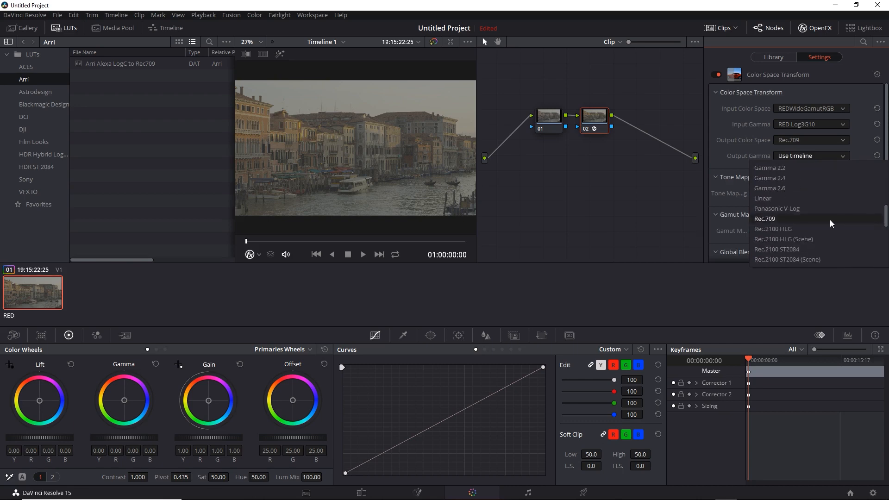
{"action": "left_click", "coordinate": [817, 177]}
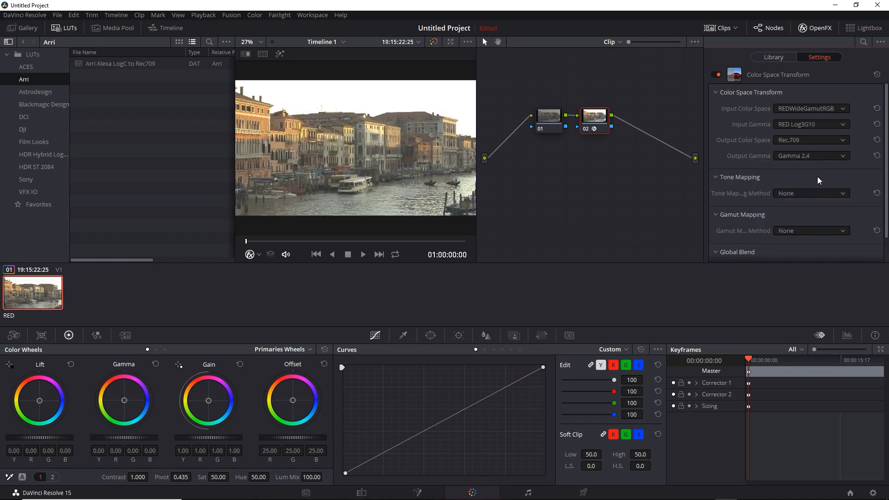